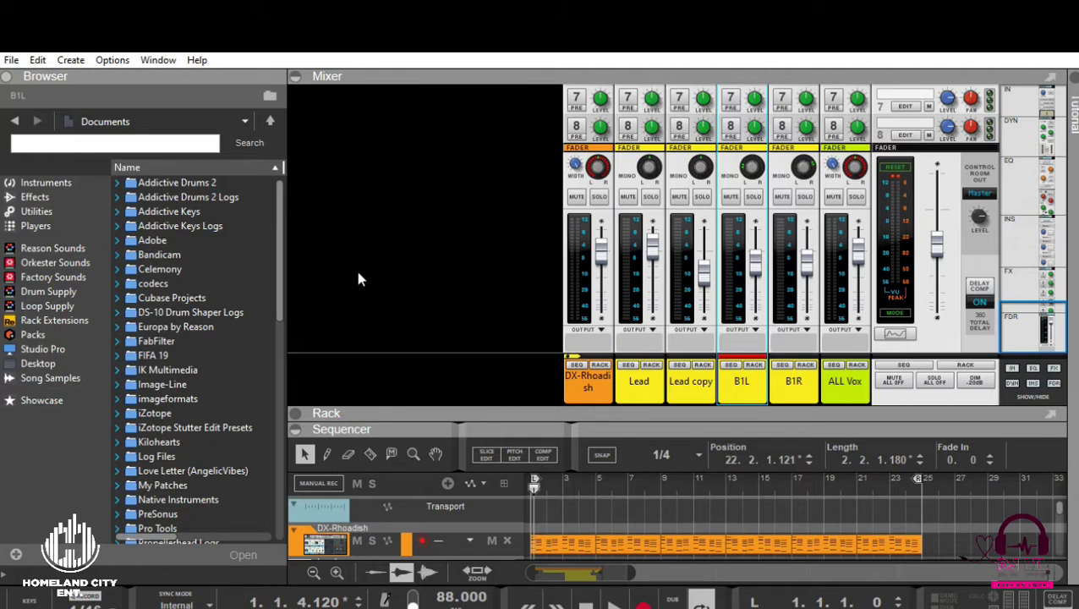
Enlarge the sequencer to show every track and set the song position to bar 11
left_click(460, 399)
left_click_drag(497, 414, 486, 174)
left_click_drag(612, 428, 608, 187)
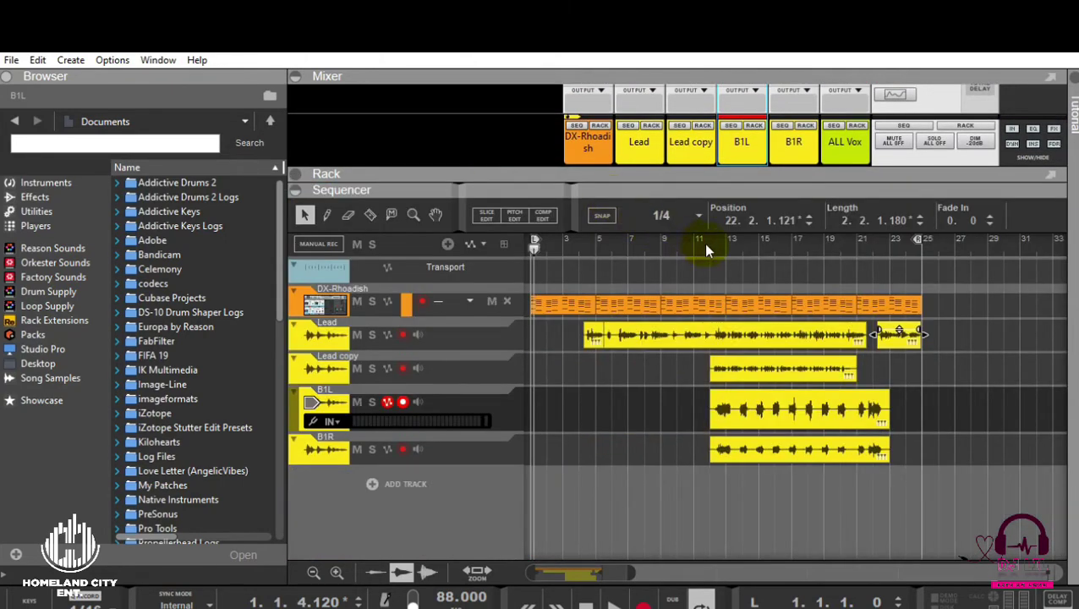
left_click(704, 243)
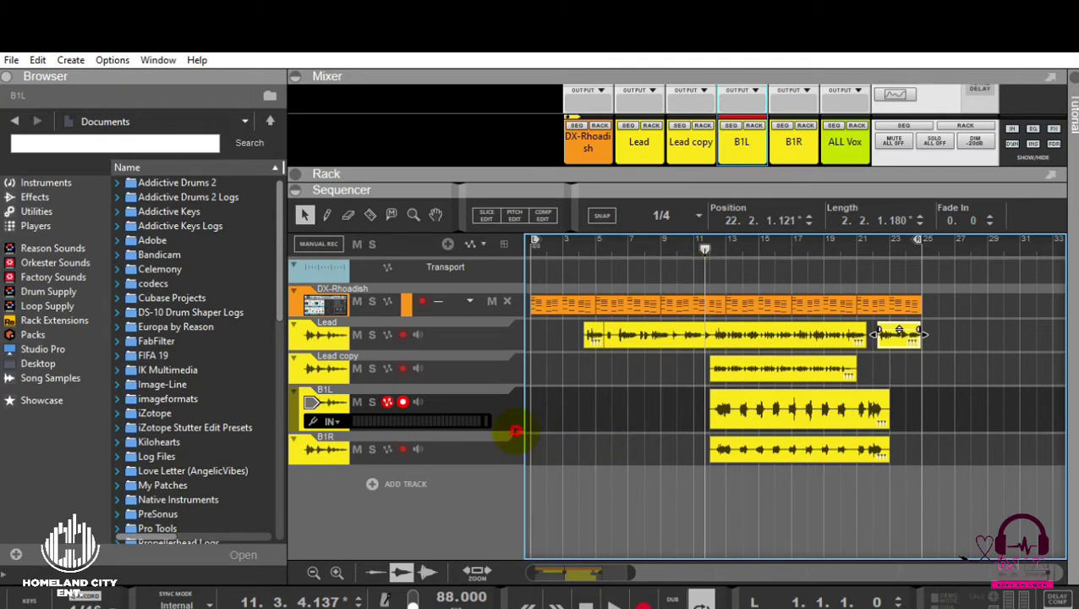
left_click(511, 421)
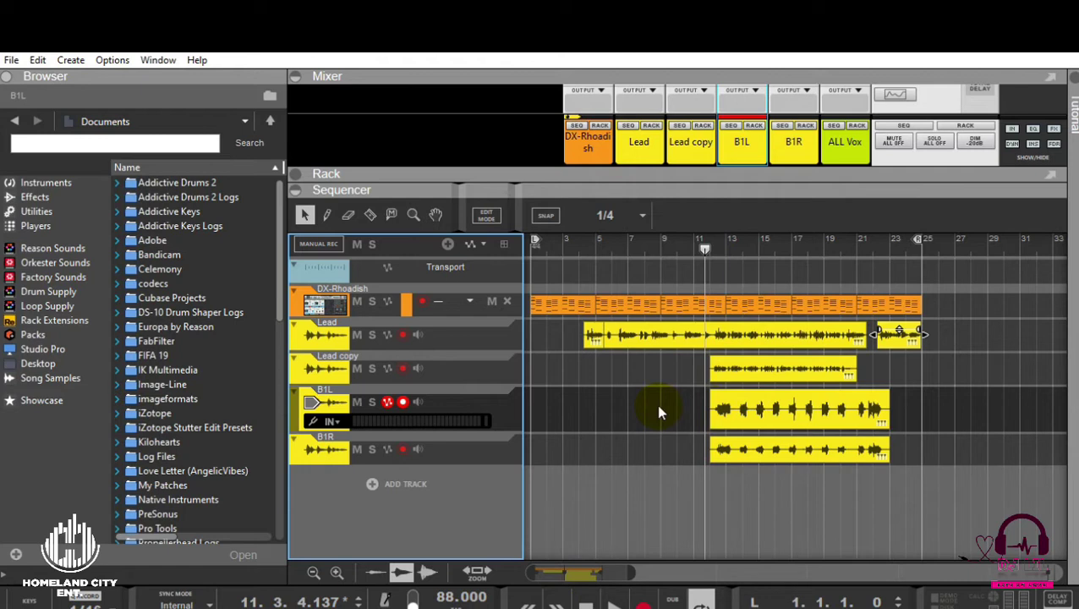
Play from bar 11, solo the B1L track and play it again with the mixer enlarged
key("space")
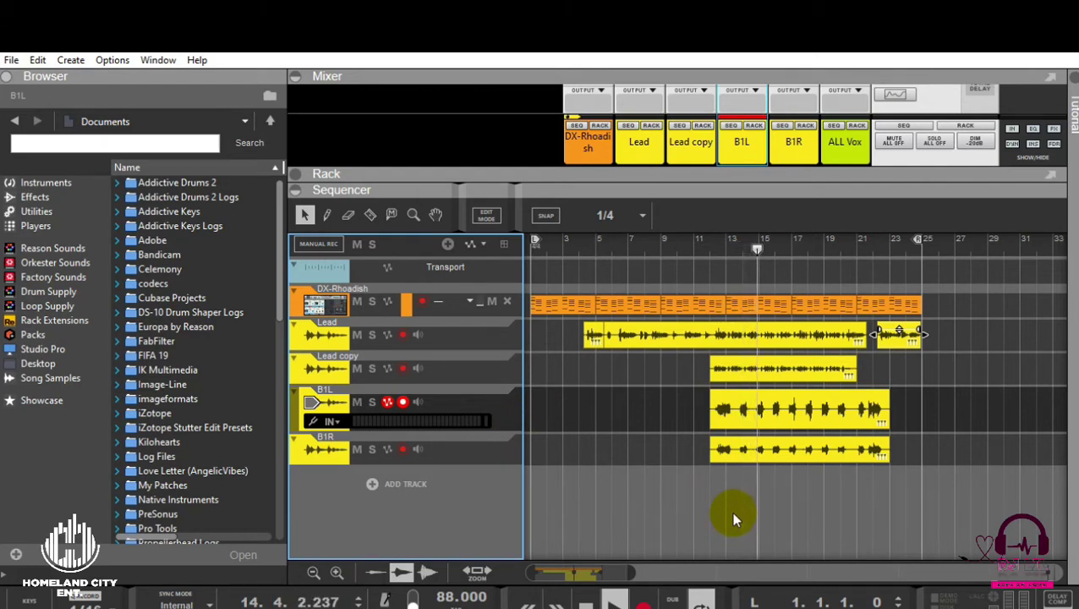
key("space")
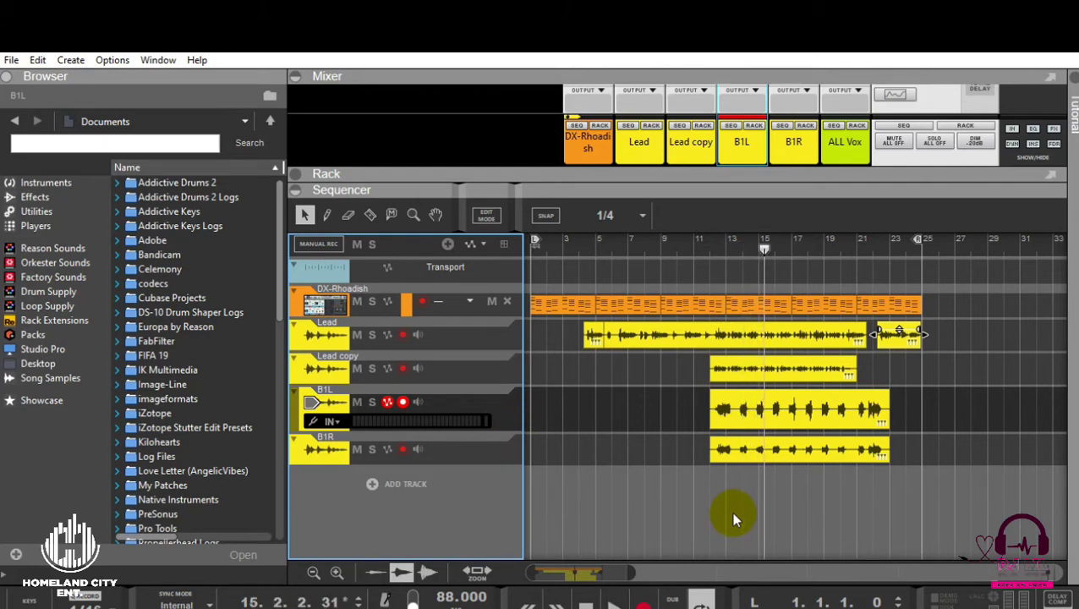
left_click(373, 402)
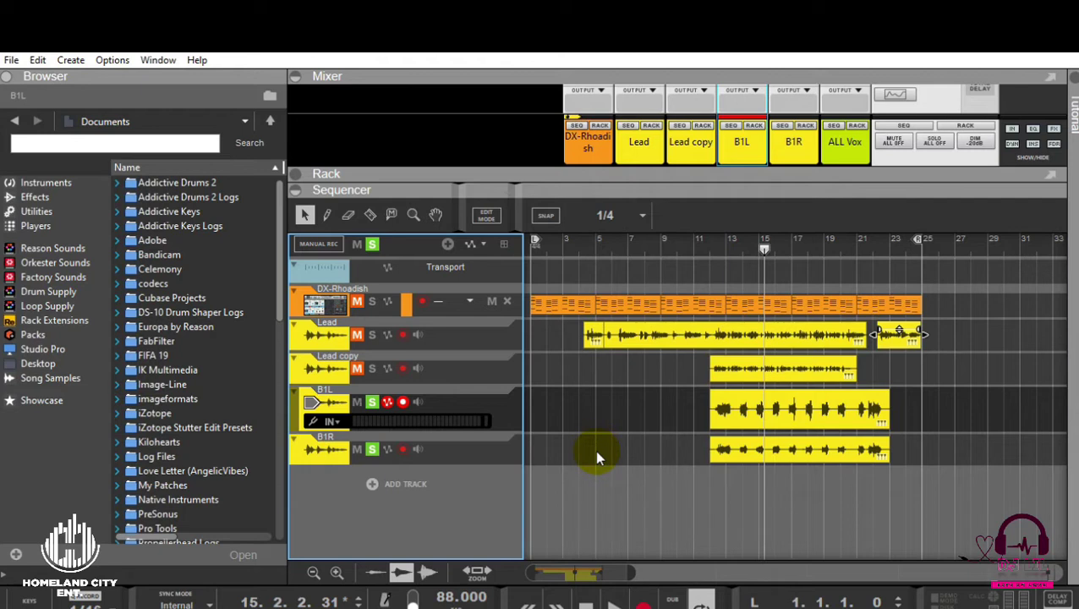
key("space")
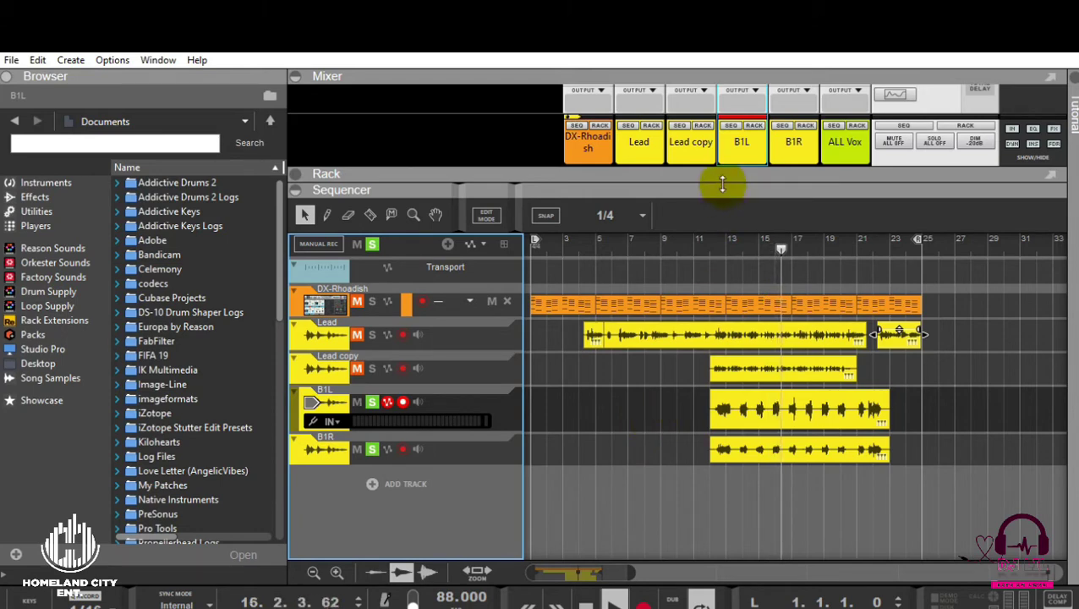
left_click_drag(722, 177, 731, 428)
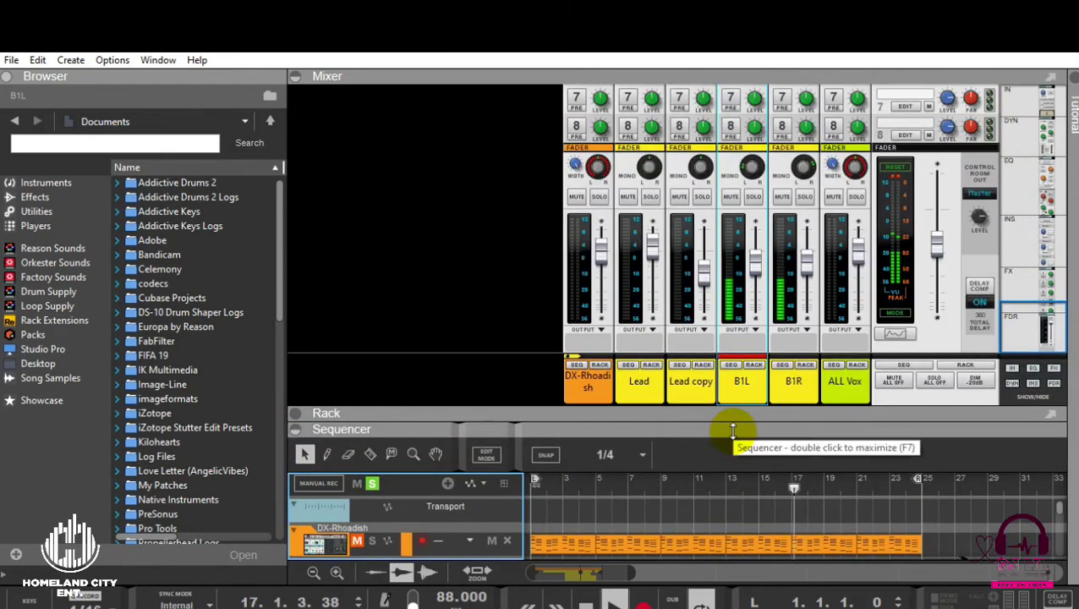
Stop playback around bar 17 and shrink the mixer so all five tracks are listed
key("space")
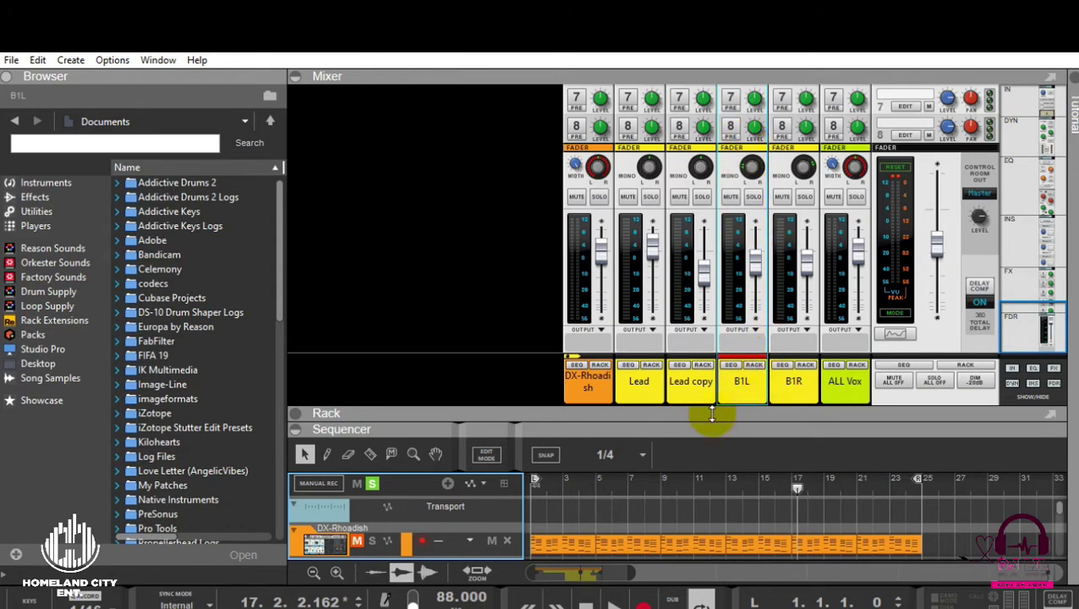
left_click_drag(707, 425, 666, 231)
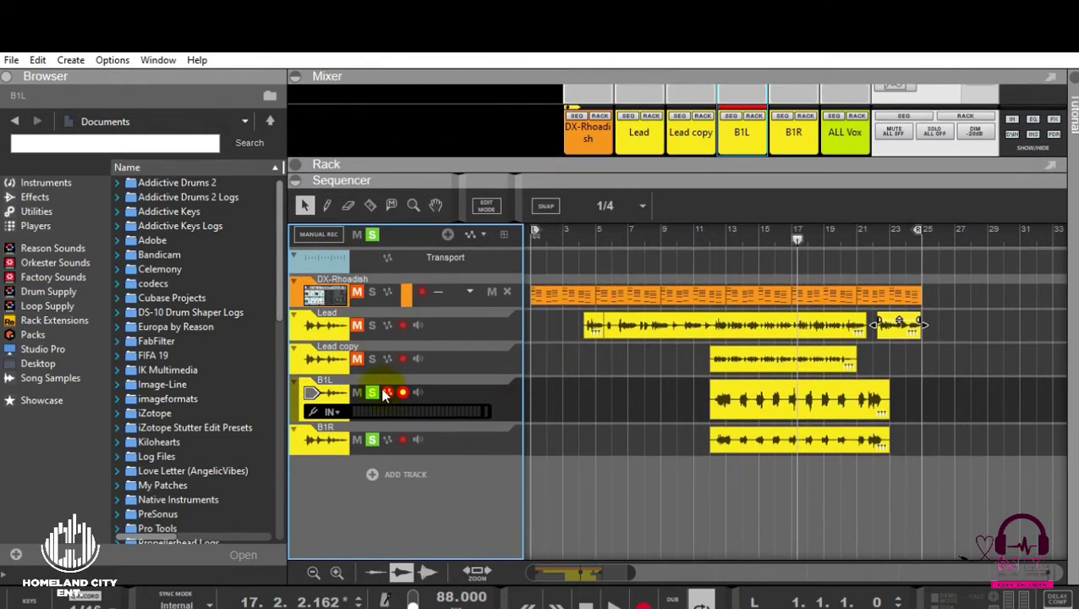
double_click(357, 377)
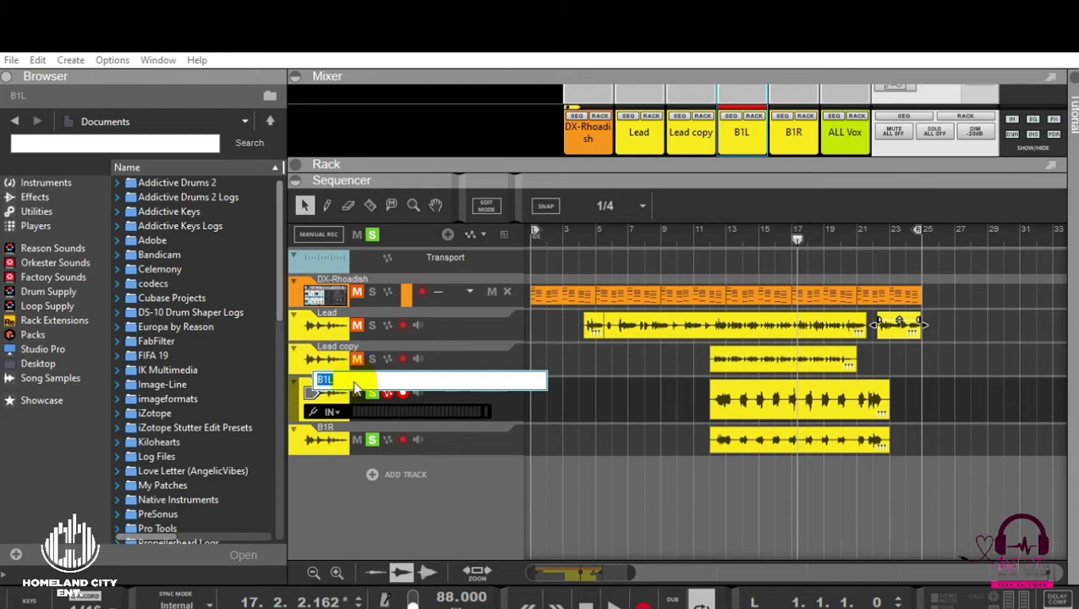
left_click(600, 160)
left_click_drag(600, 161, 595, 398)
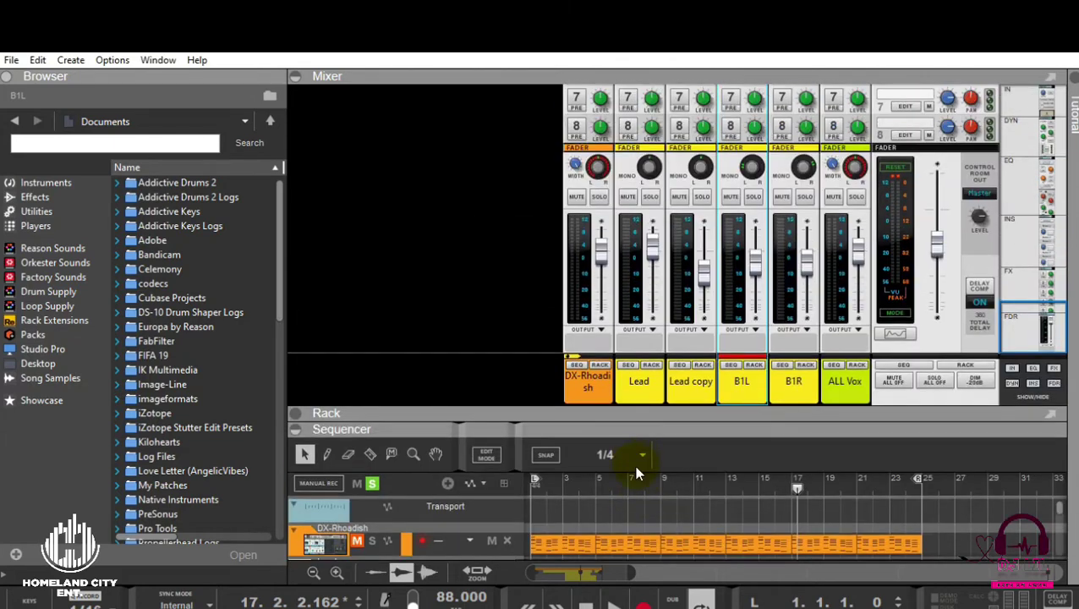
left_click(753, 380)
left_click(785, 385)
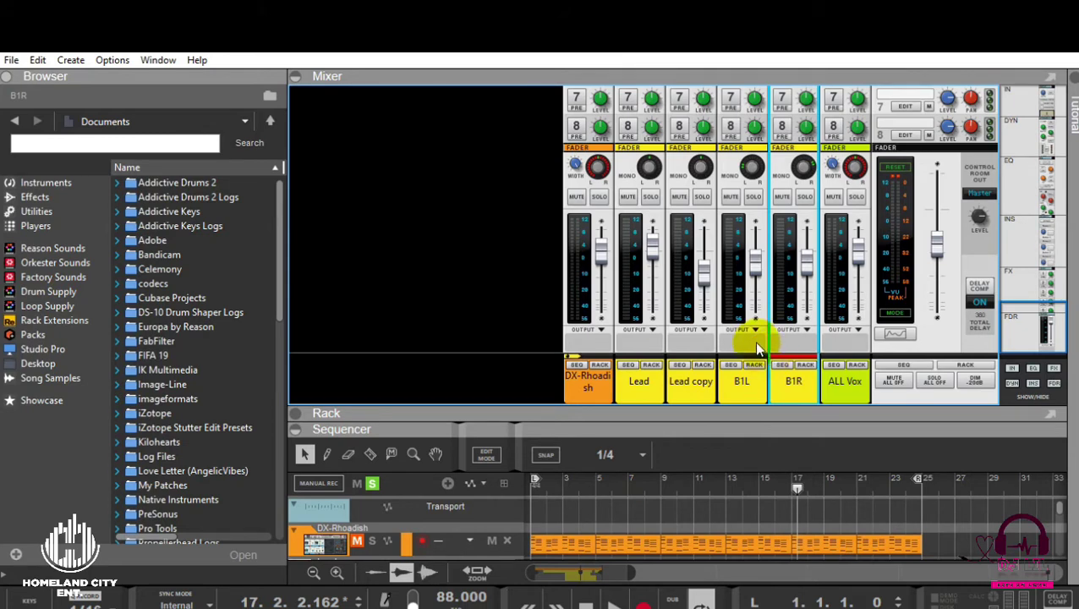
left_click_drag(692, 435, 696, 238)
right_click(301, 449)
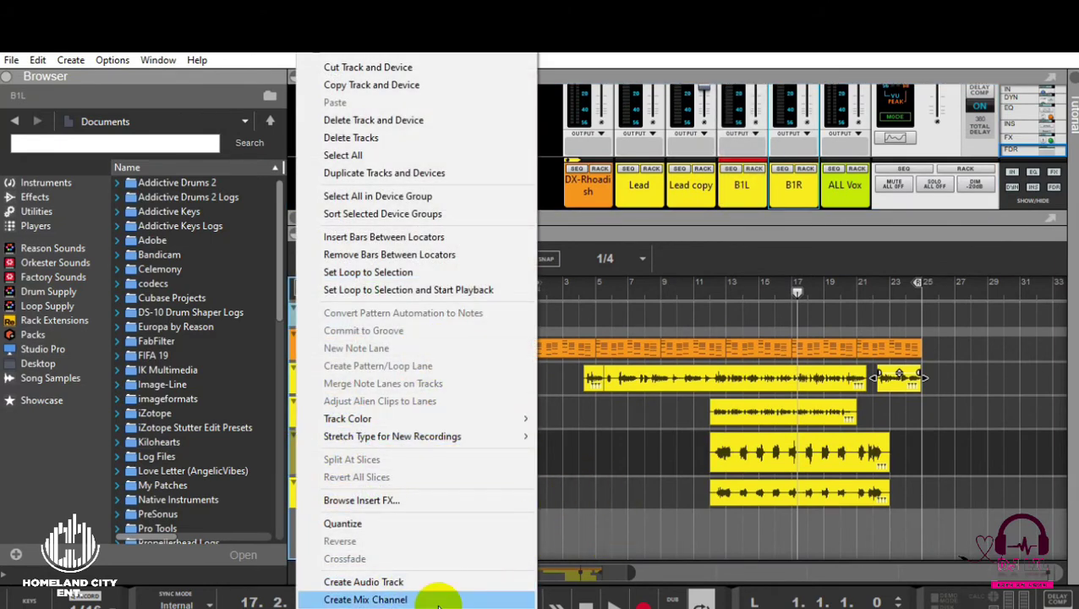
Select both the B1L and B1R clips and set their clip color to Red
left_click(723, 503)
left_click_drag(662, 453, 829, 506)
right_click(795, 457)
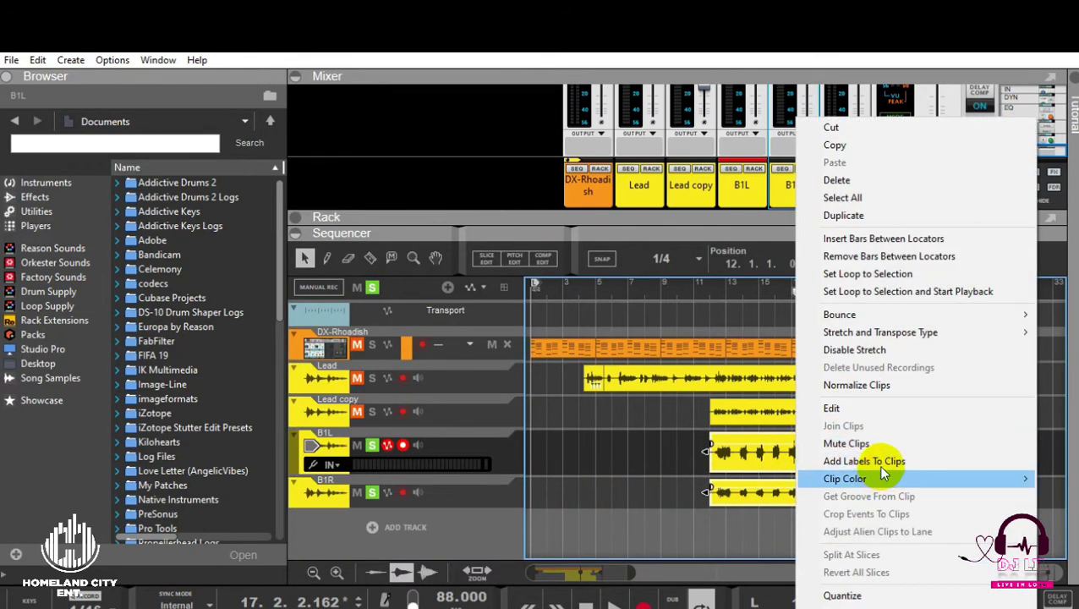
mouse_move(880, 476)
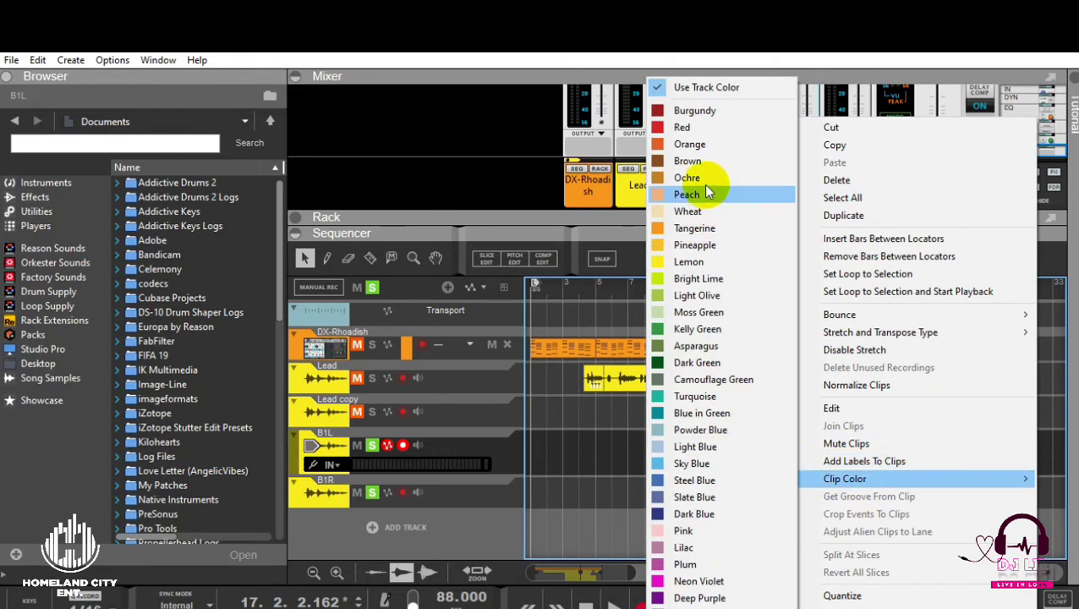
left_click(682, 127)
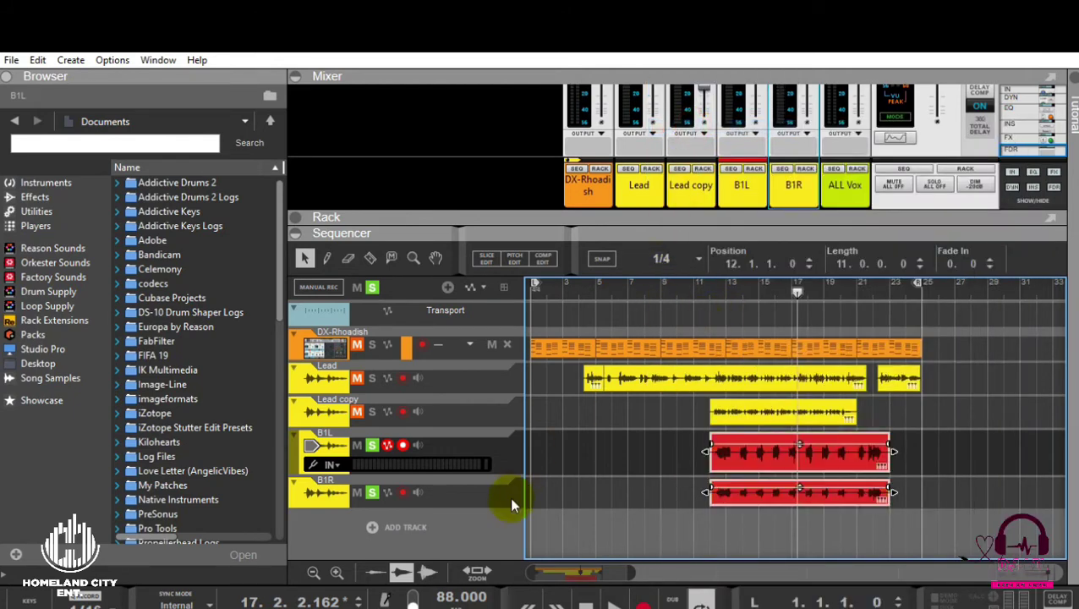
Set the track color of both the B1L and B1R tracks to Red
right_click(486, 463)
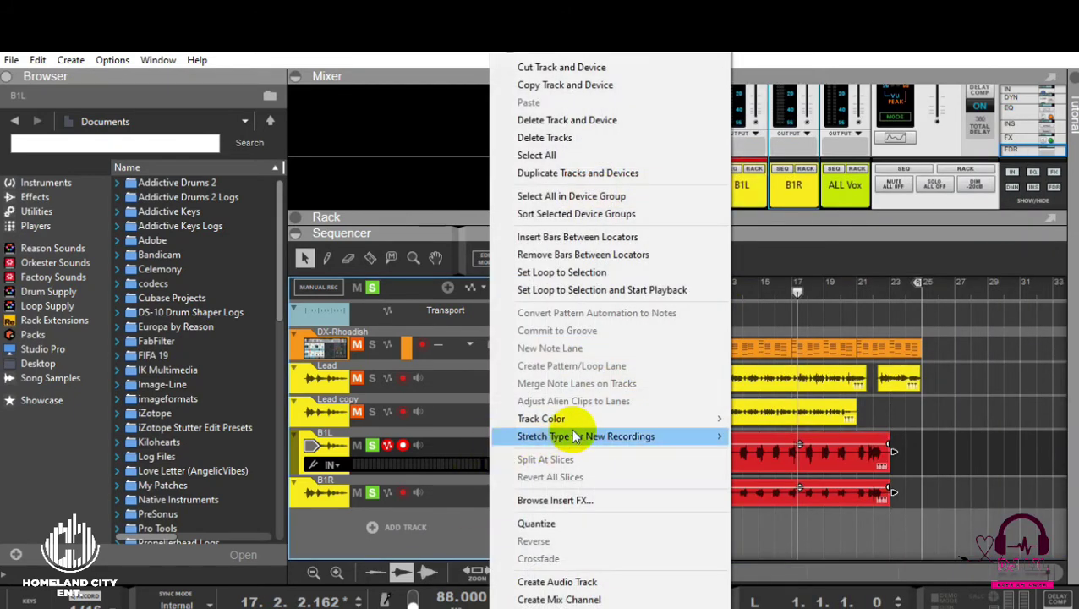
mouse_move(723, 418)
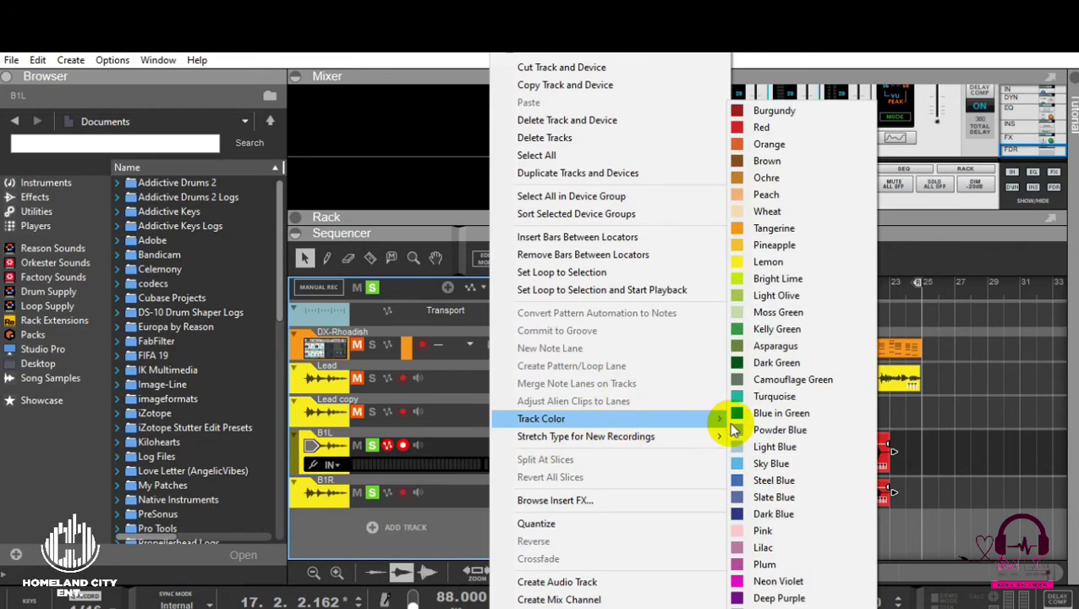
left_click(800, 133)
left_click(475, 490)
right_click(478, 489)
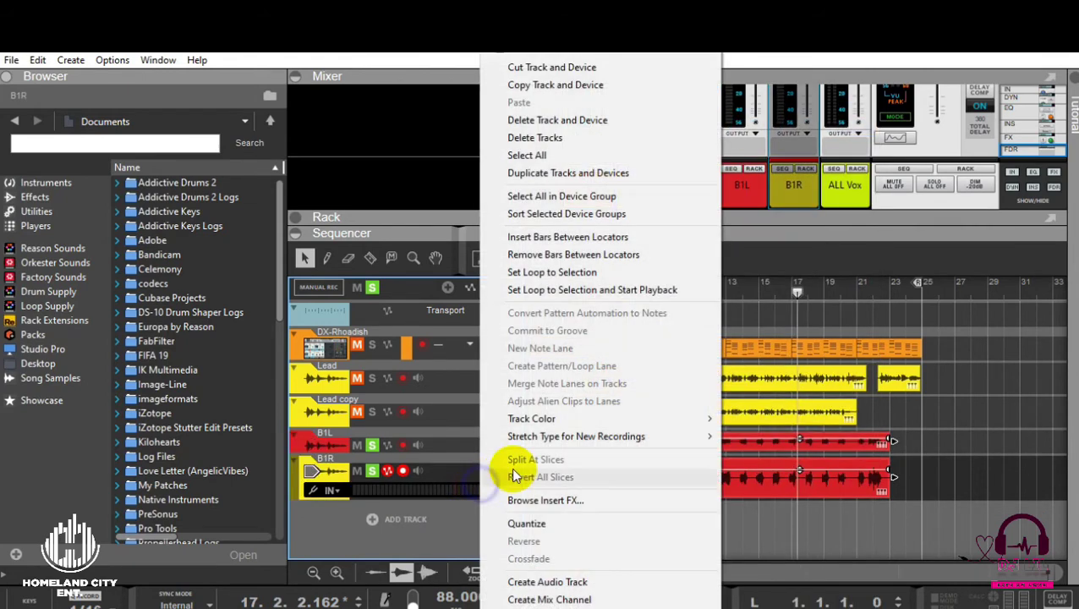
mouse_move(675, 417)
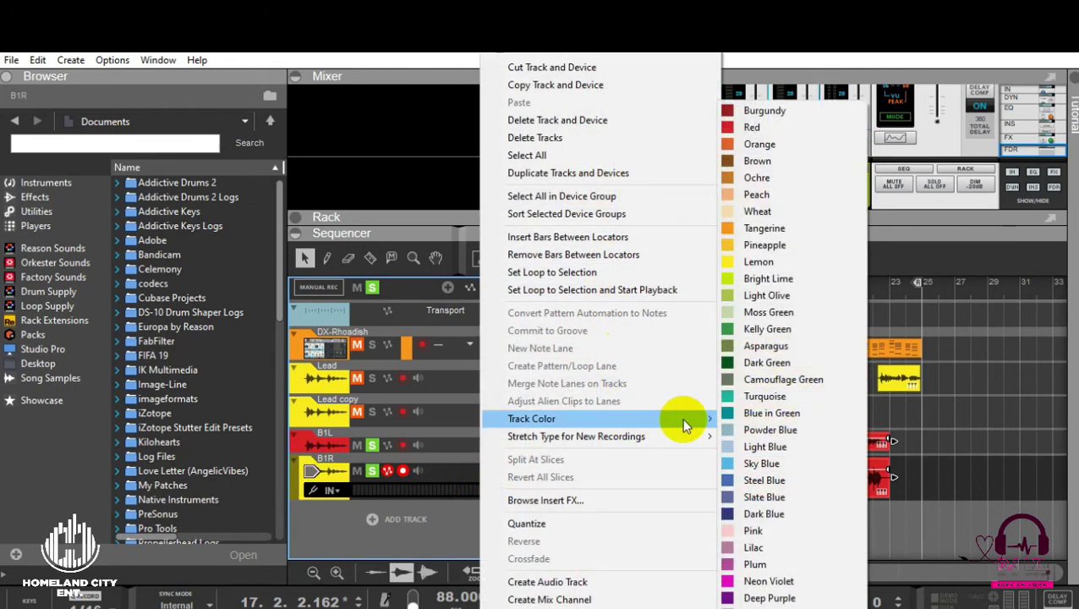
left_click(765, 127)
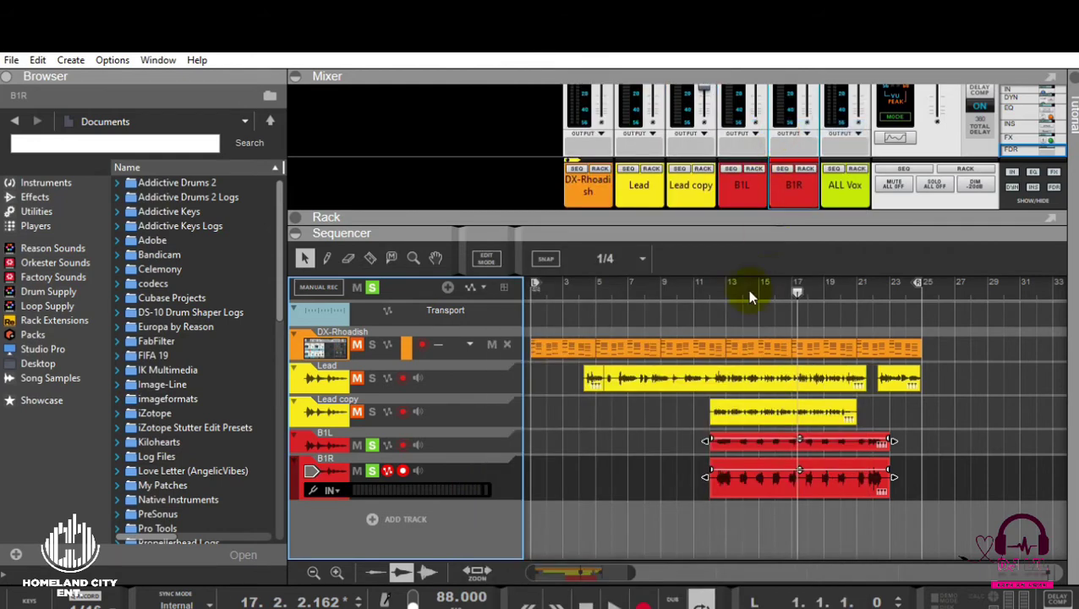
Enlarge the mixer and scroll the channel strips to reveal the pan knobs and level faders
left_click_drag(734, 222, 754, 427)
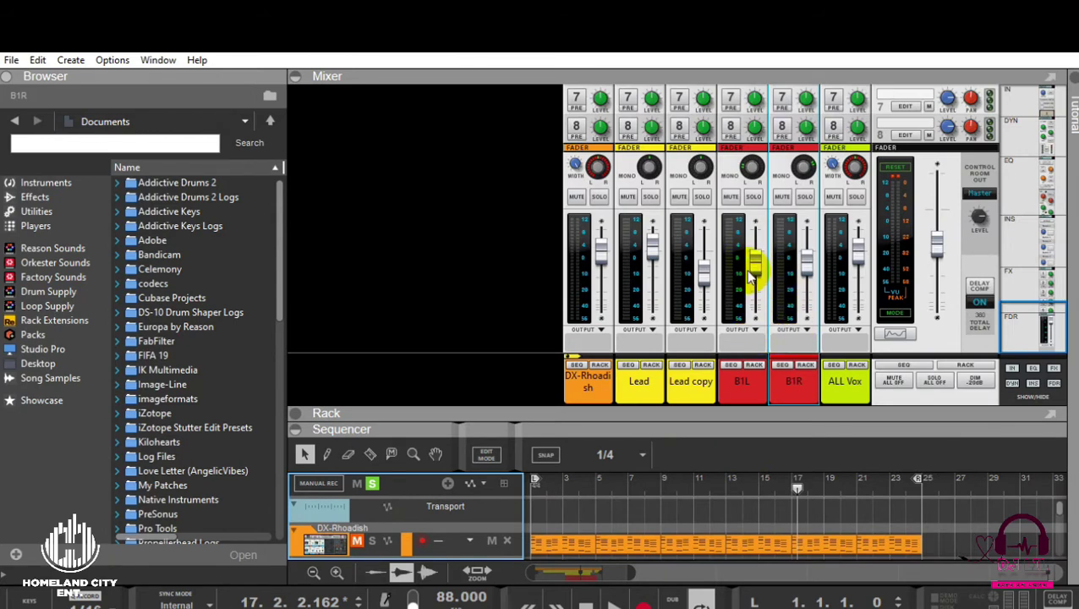
scroll(755, 267, "up", 6)
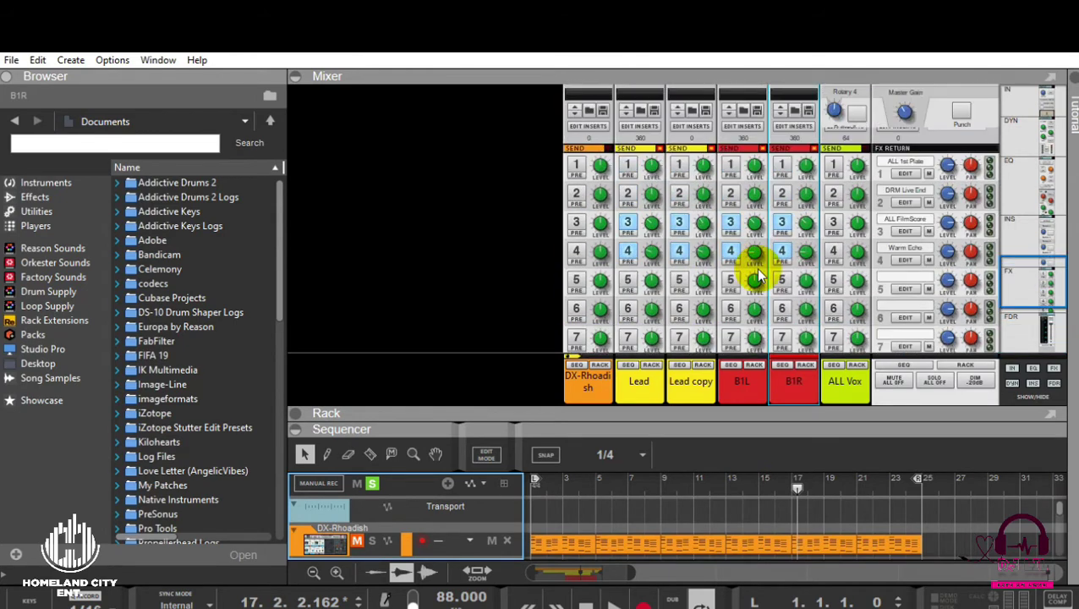
scroll(749, 164, "up", 10)
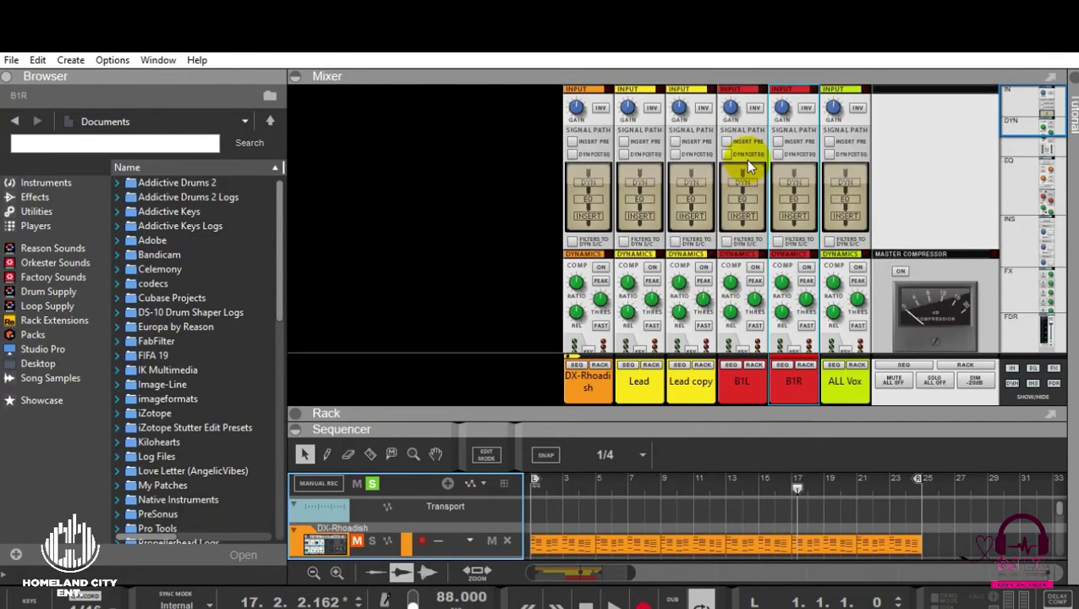
scroll(745, 159, "down", 10)
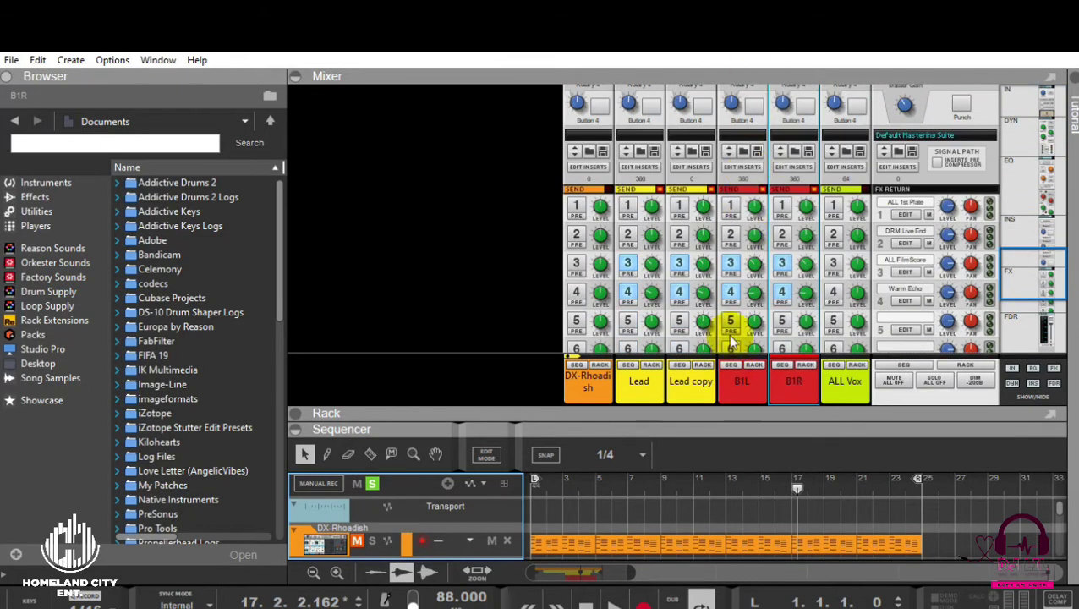
scroll(744, 125, "up", 3)
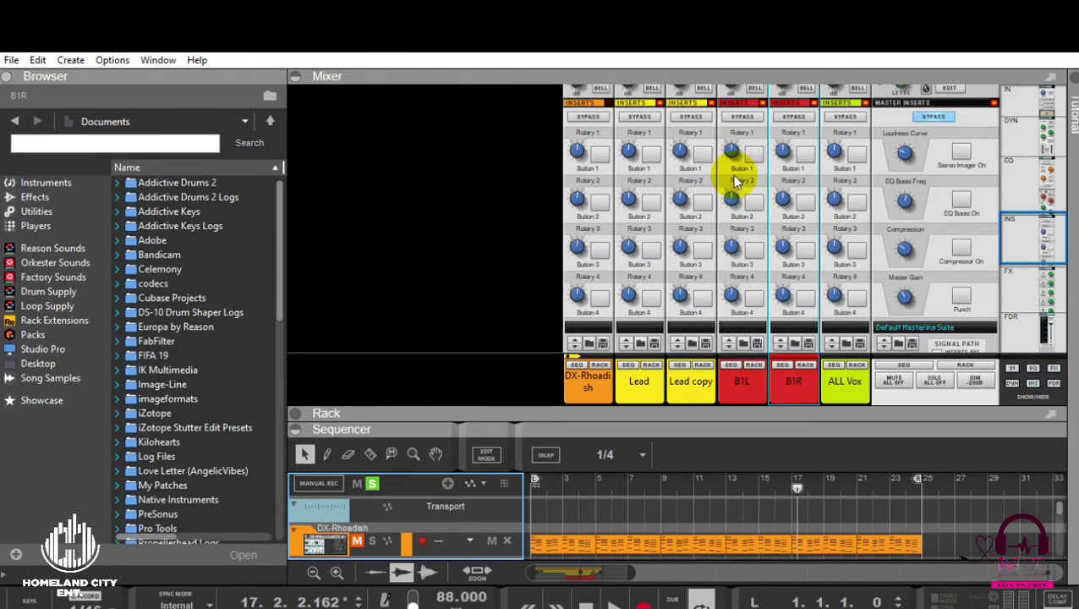
scroll(736, 177, "up", 5)
scroll(733, 175, "up", 2)
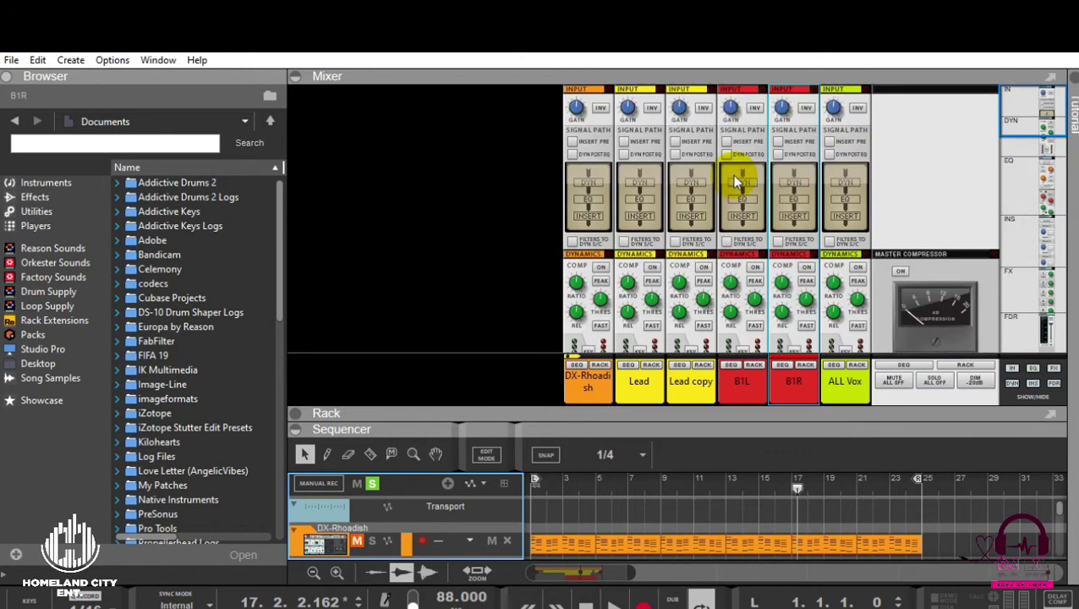
scroll(736, 167, "down", 4)
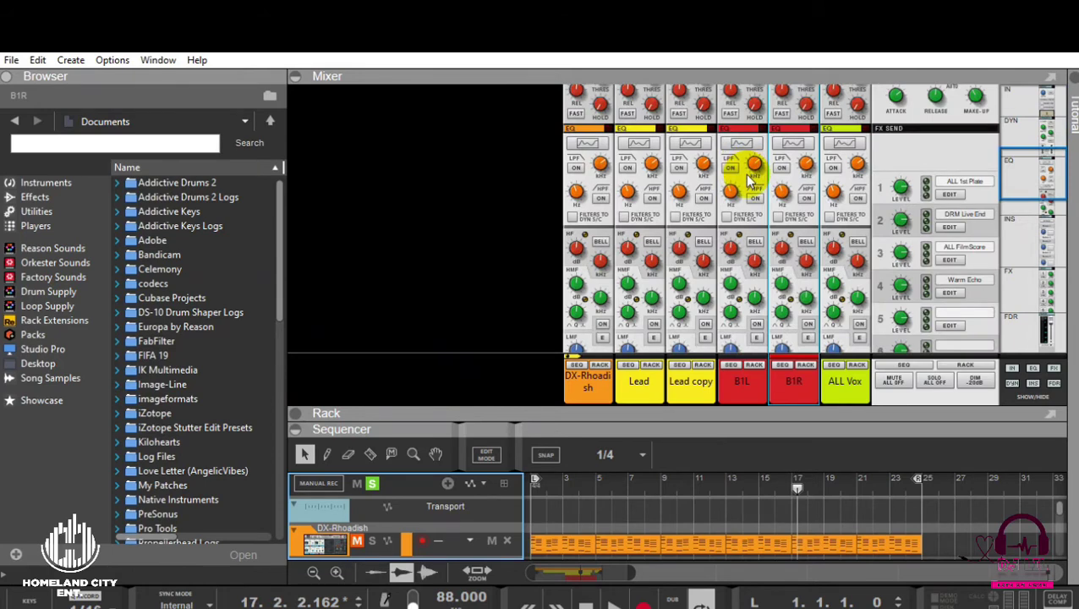
scroll(744, 173, "down", 3)
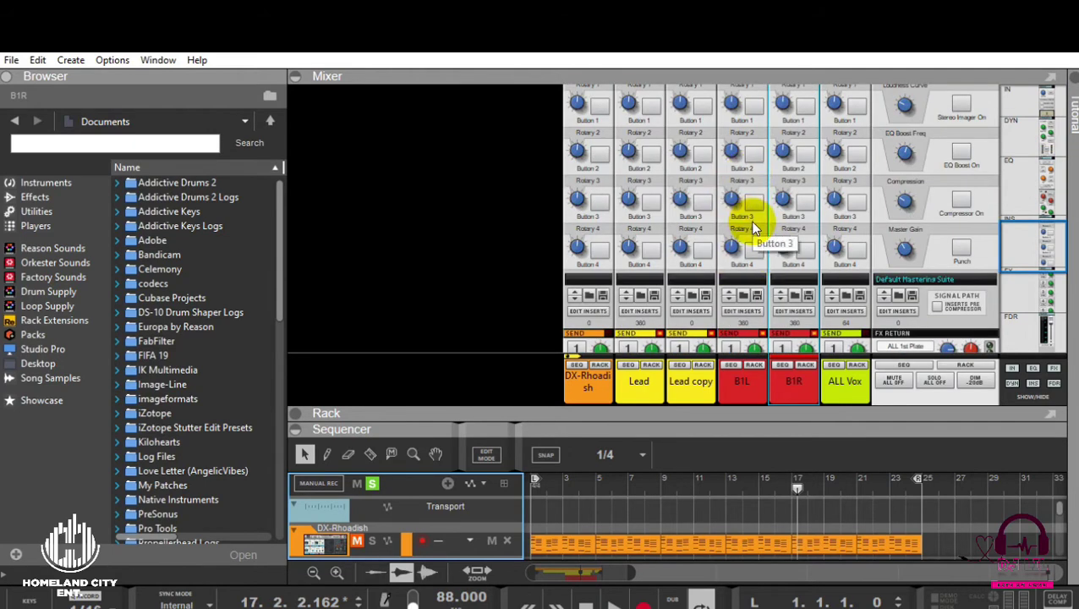
scroll(751, 224, "down", 4)
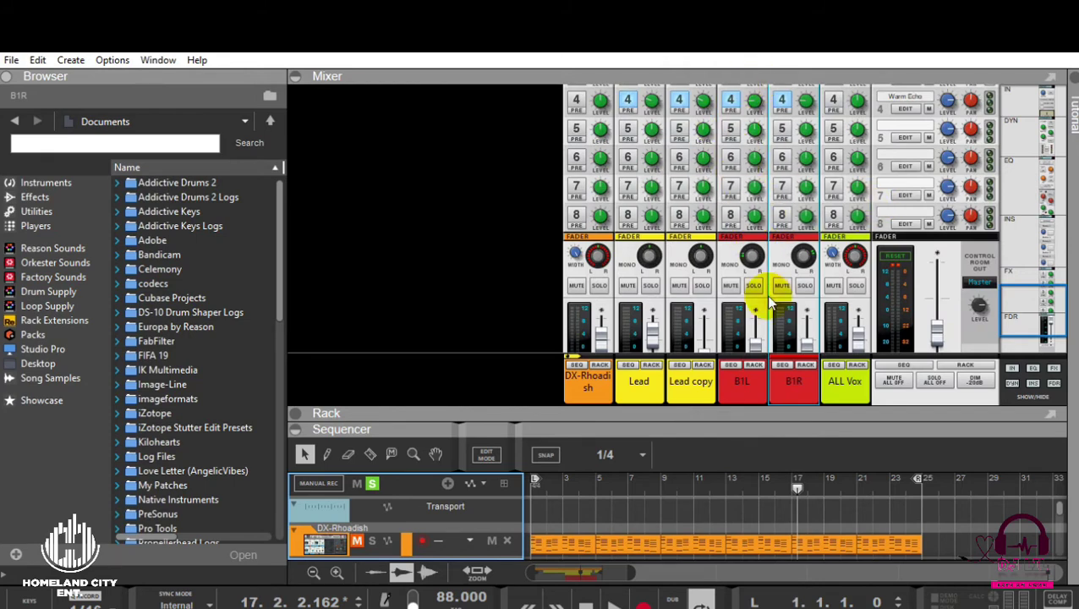
Pan DX-Rhoadish slightly left, B1L fully left to -100 and B1R fully right to 100
left_click(751, 256)
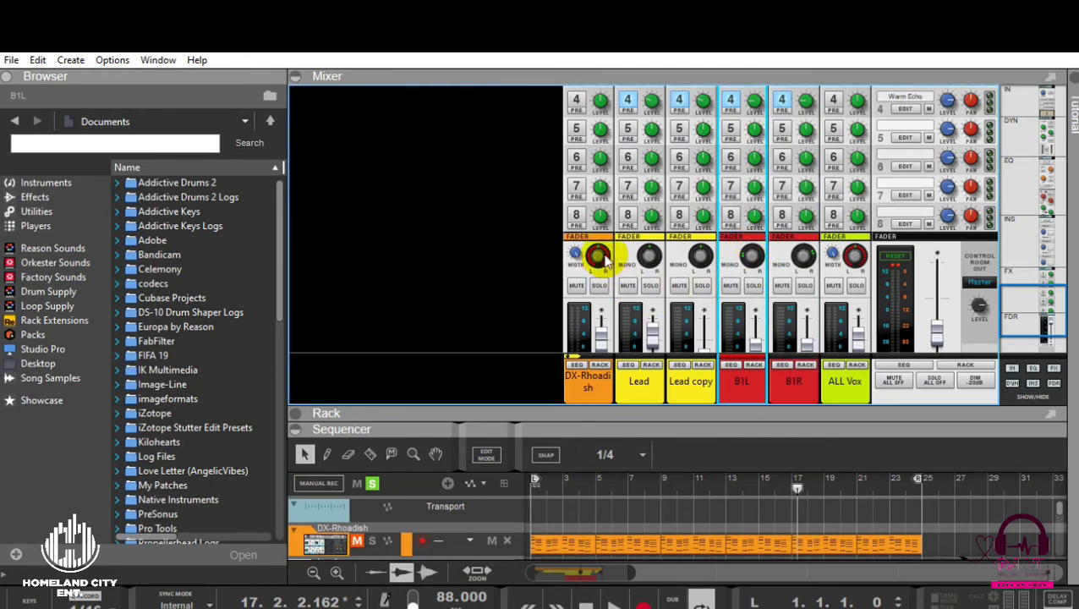
mouse_move(599, 267)
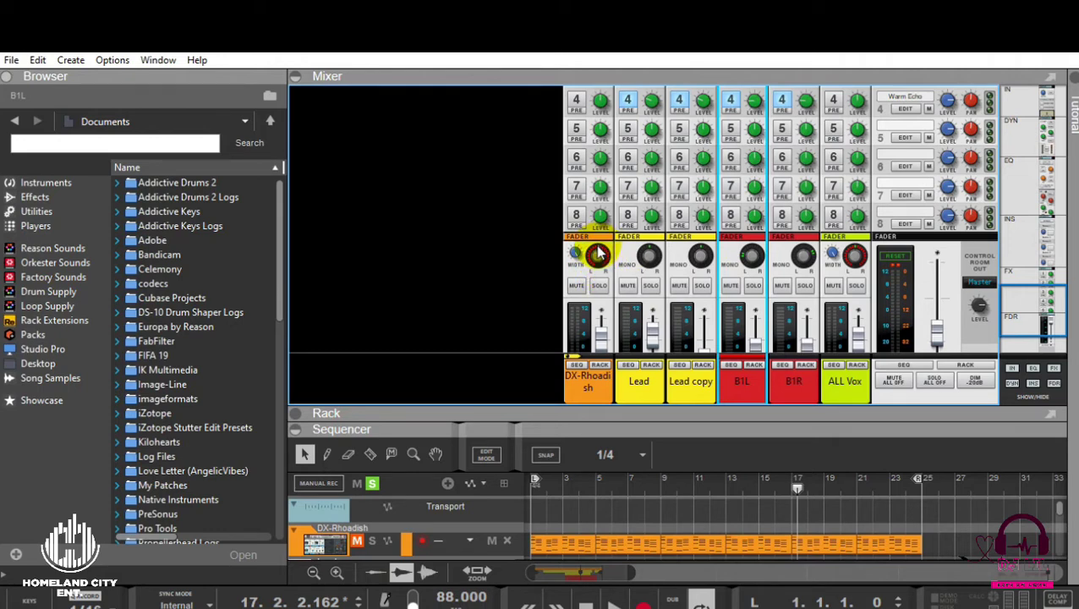
mouse_move(599, 254)
left_mouse_down()
mouse_move(600, 216)
mouse_move(598, 259)
left_mouse_up()
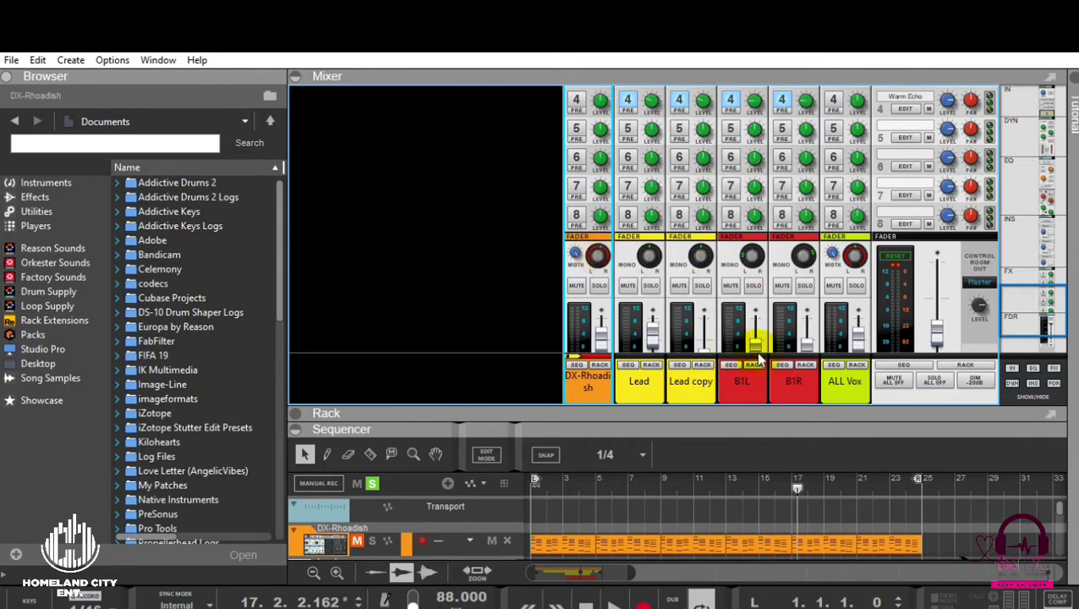
scroll(791, 300, "down", 3)
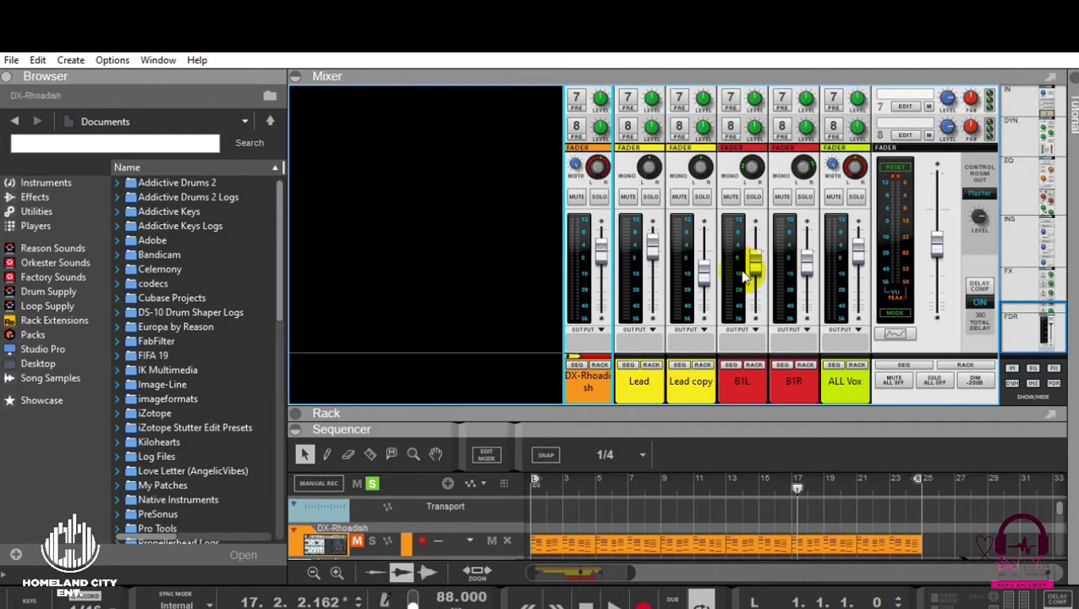
left_click_drag(755, 173, 754, 220)
left_click_drag(803, 172, 824, 151)
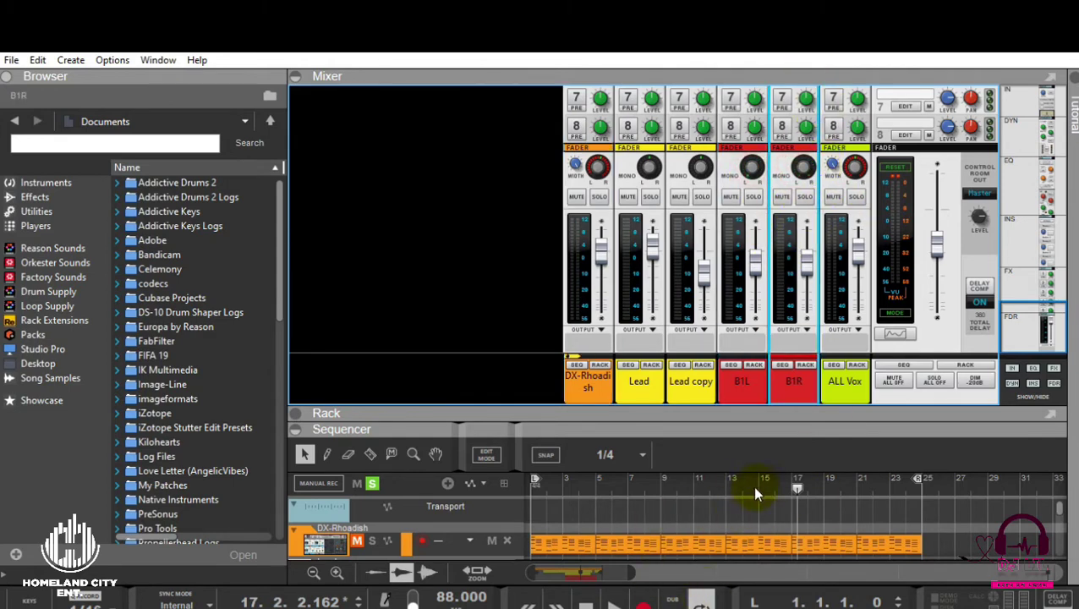
Play the song from bar 13 and bring B1L's pan back to about -57
left_click(730, 488)
key("space")
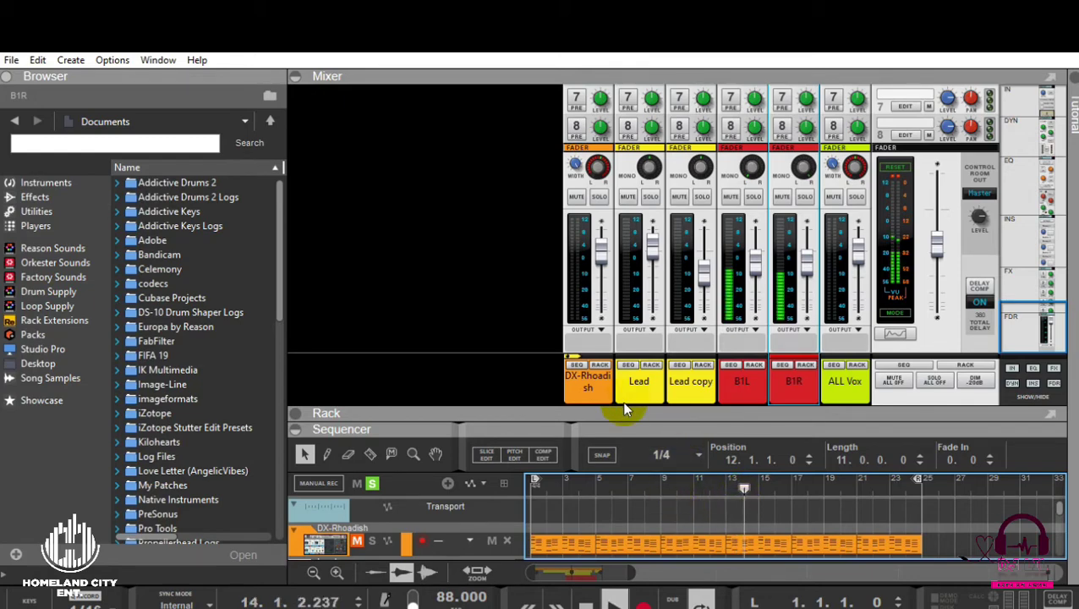
left_click_drag(614, 421, 631, 515)
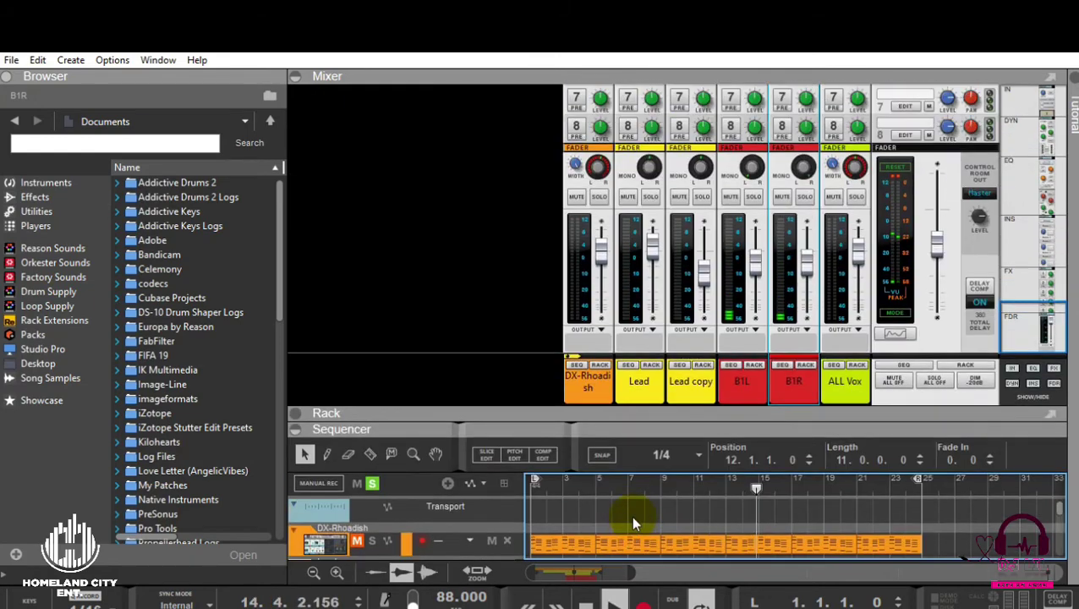
scroll(780, 241, "up", 2)
scroll(777, 235, "up", 2)
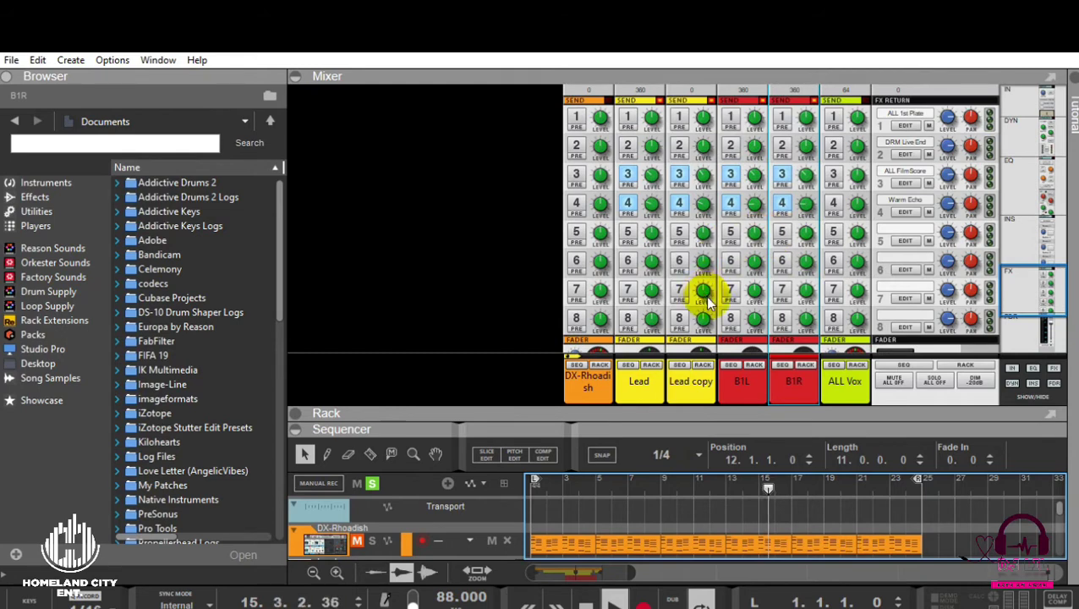
scroll(782, 254, "down", 4)
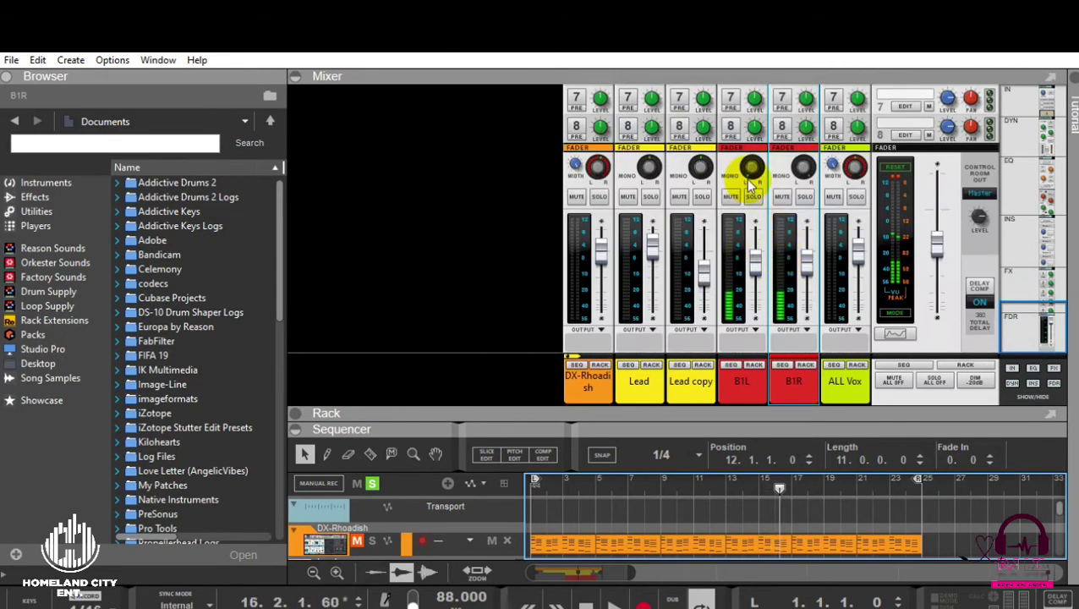
mouse_move(753, 173)
left_mouse_down()
mouse_move(806, 174)
mouse_move(810, 188)
mouse_move(807, 169)
mouse_move(748, 178)
left_mouse_up()
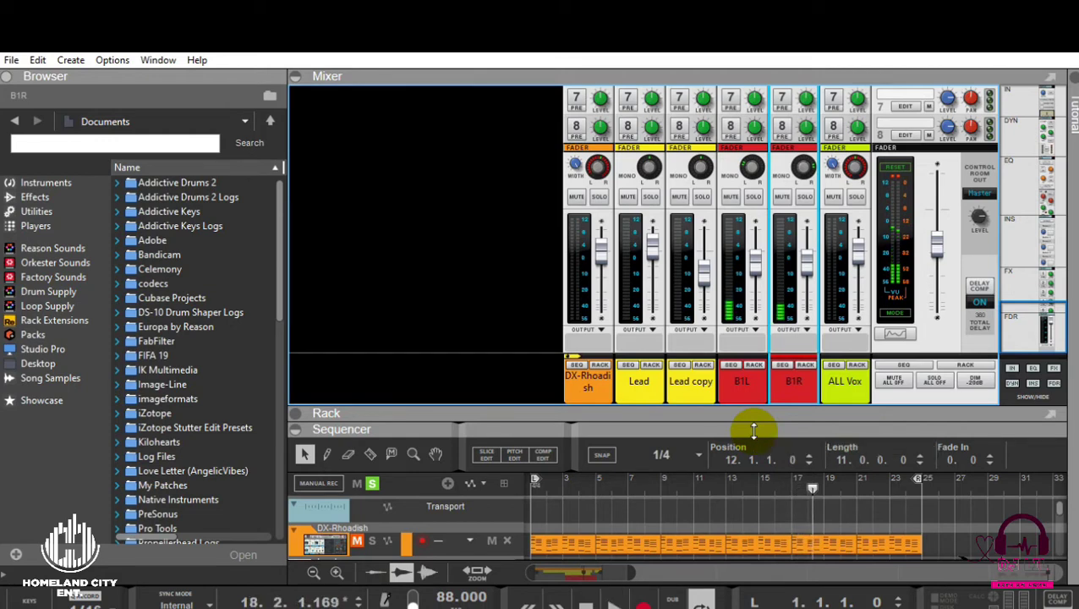
Show all tracks, unsolo B1R and B1L, and play the song from bar 4
left_click_drag(753, 432, 753, 269)
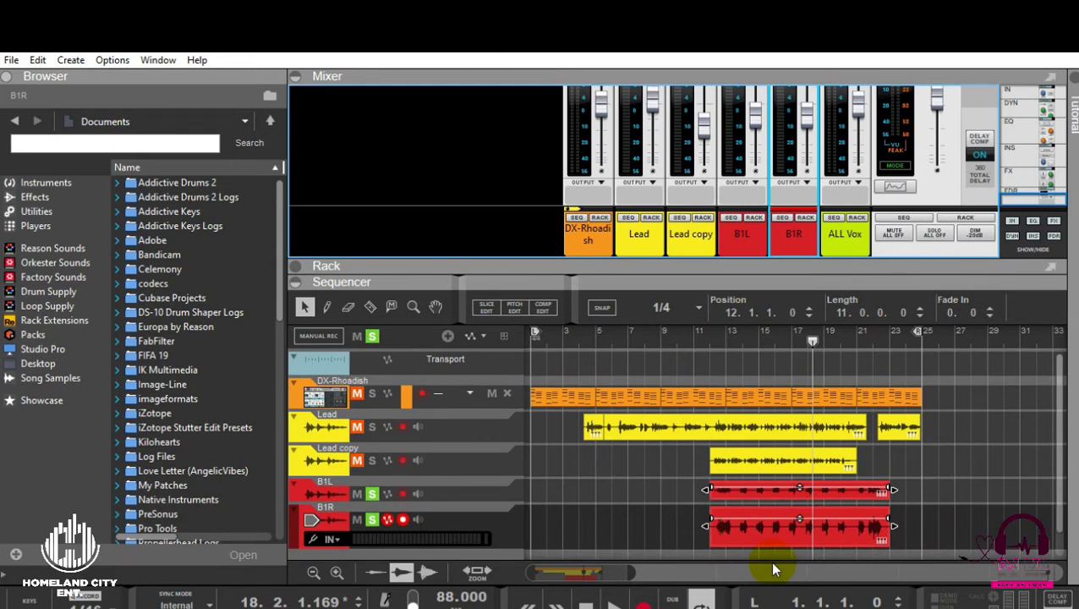
left_click(372, 520)
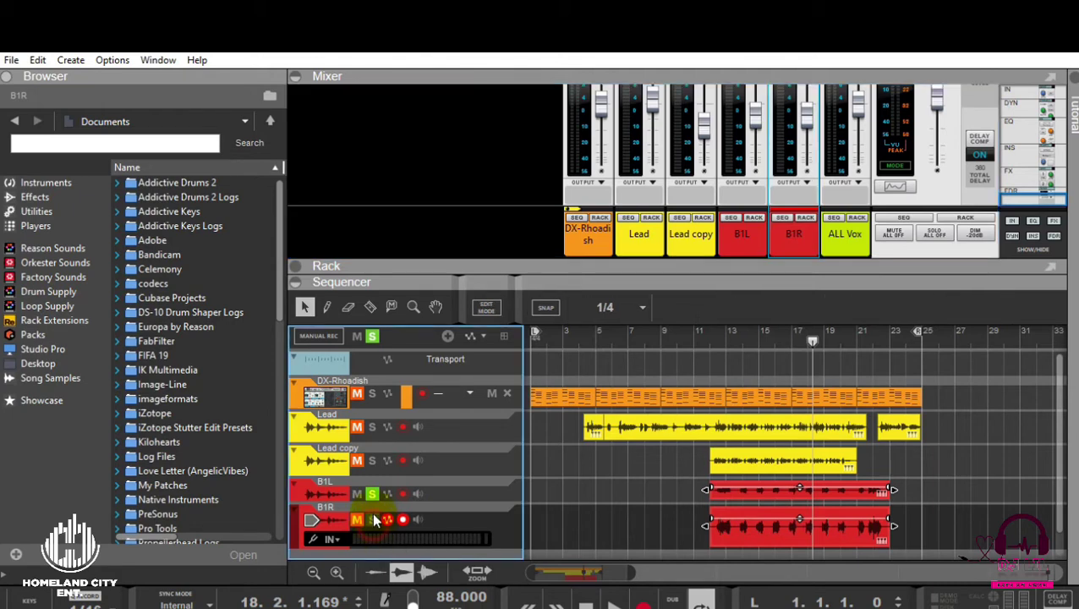
left_click(374, 493)
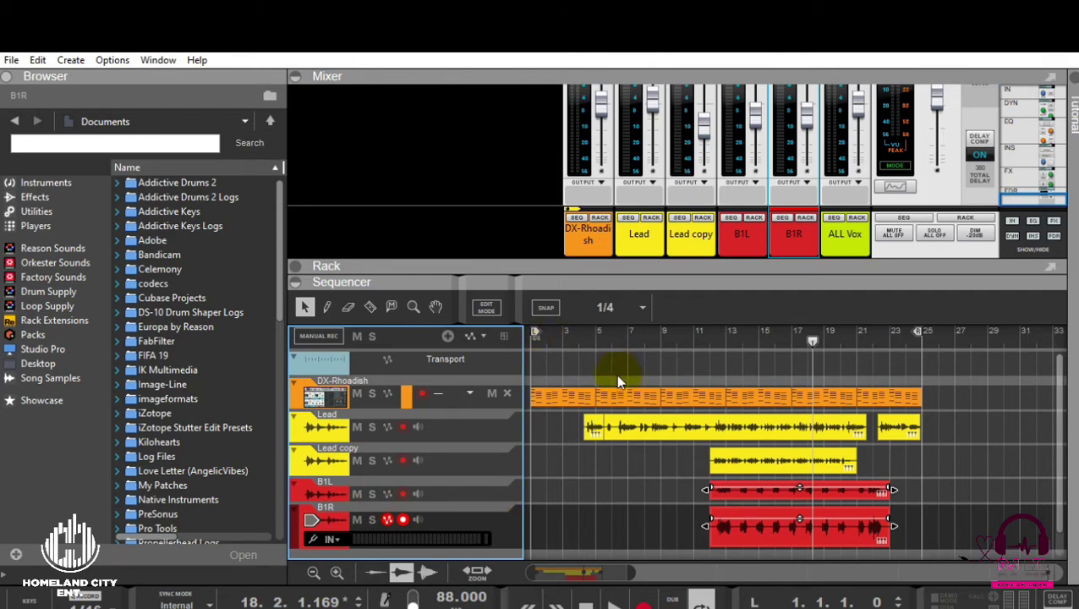
left_click(585, 343)
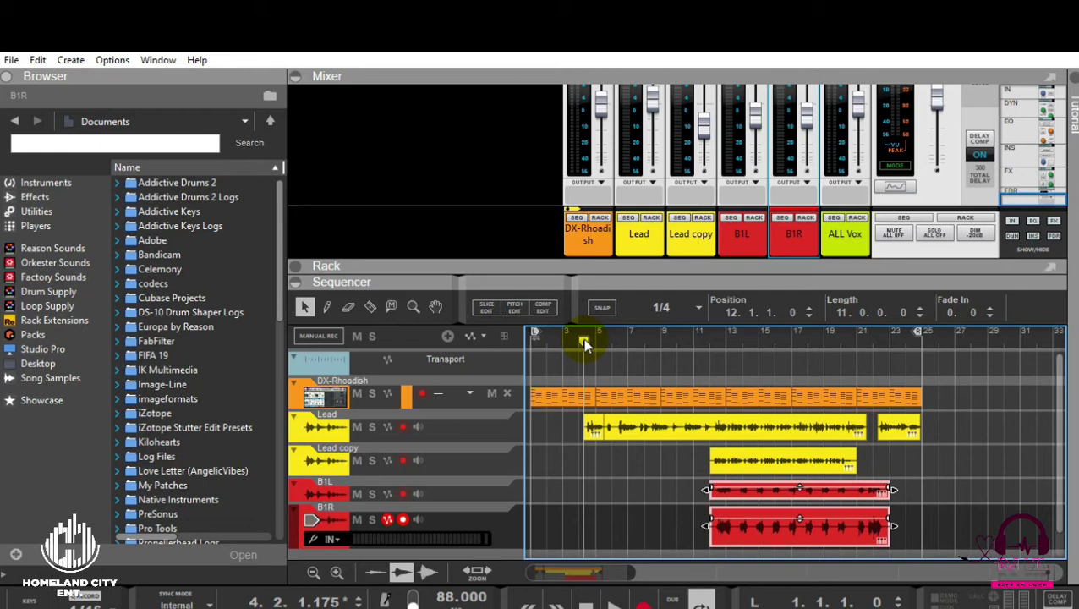
key("space")
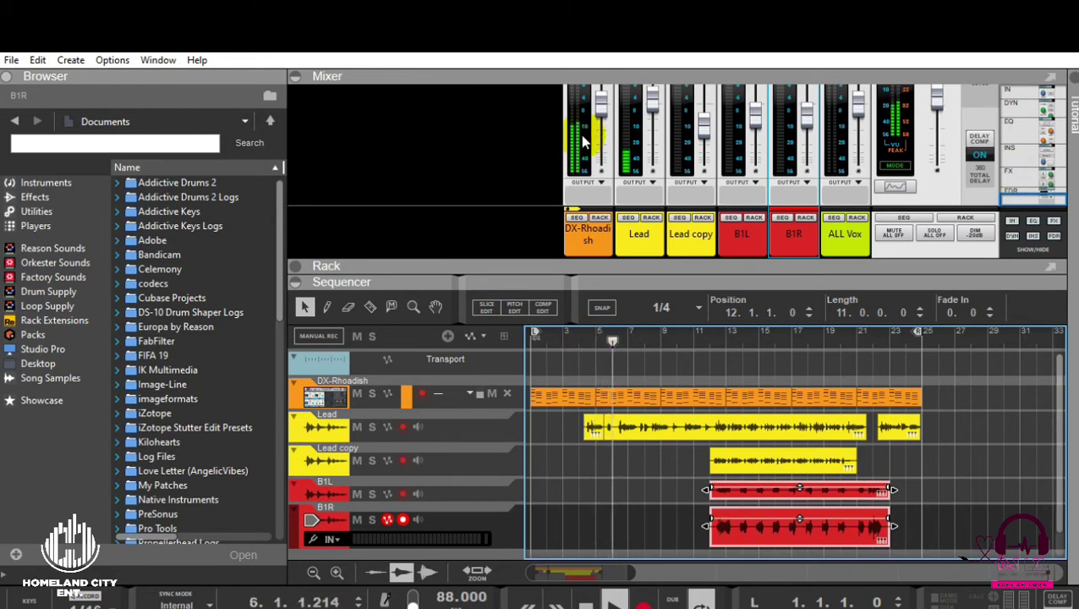
scroll(655, 114, "up", 3)
Enlarge the mixer and set the DX-Rhoadish fader to -1.84 dB
left_click_drag(689, 254, 687, 408)
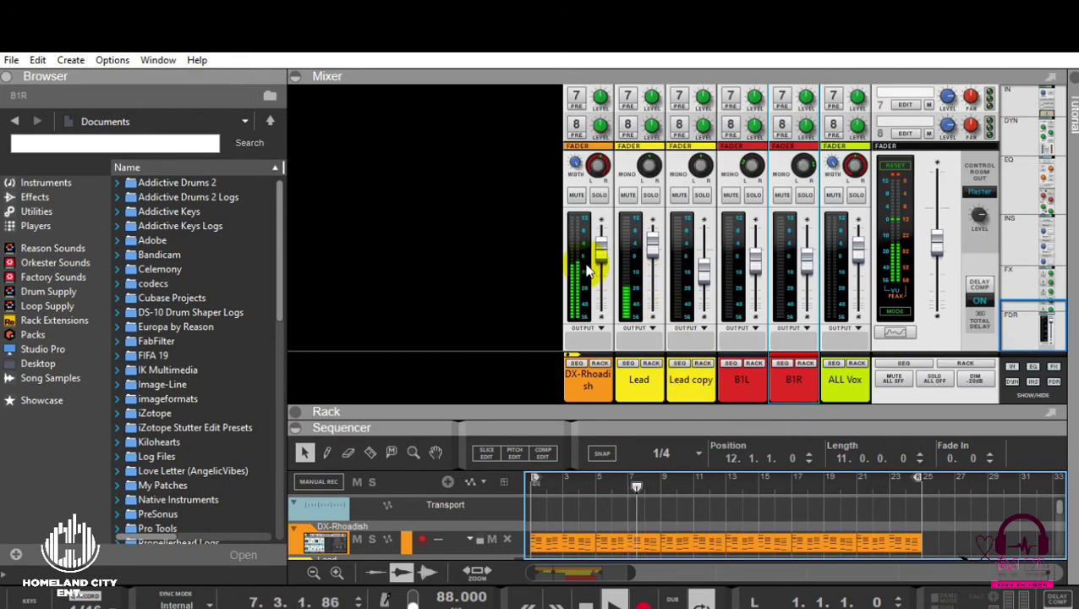
left_click(604, 259)
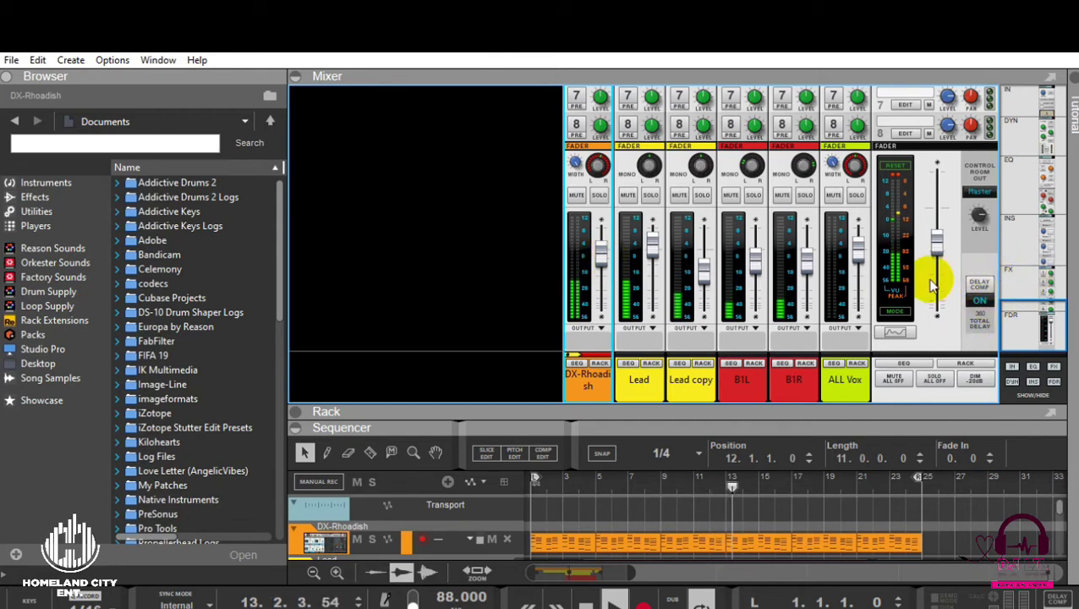
Raise the Lead channel fader to 3.33 dB, then stop playback
left_click(750, 171)
left_click(802, 170)
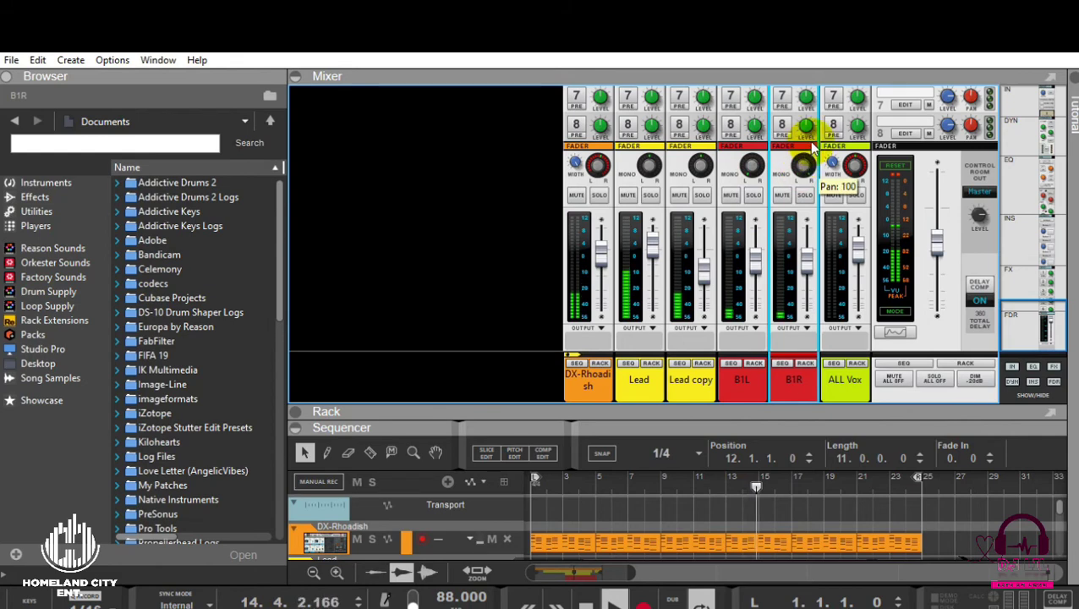
left_click(755, 262)
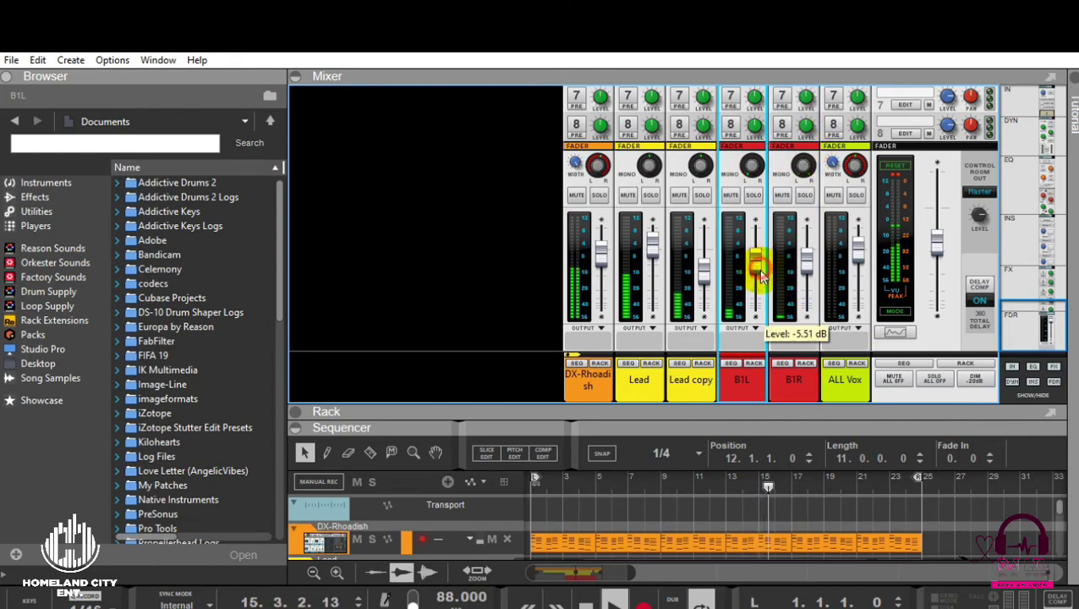
left_click_drag(647, 260, 645, 241)
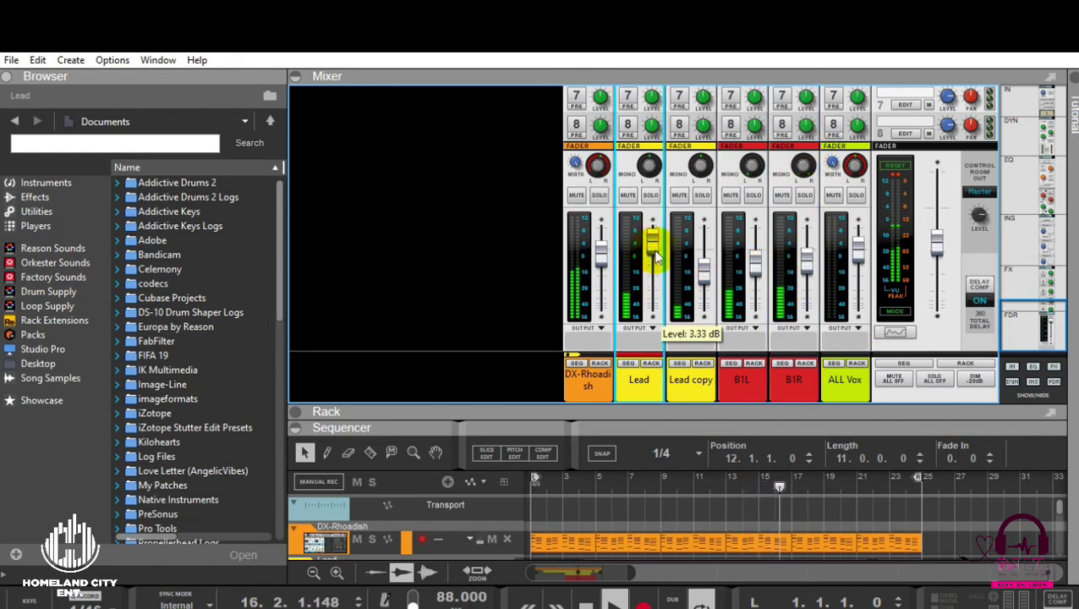
left_click(707, 275)
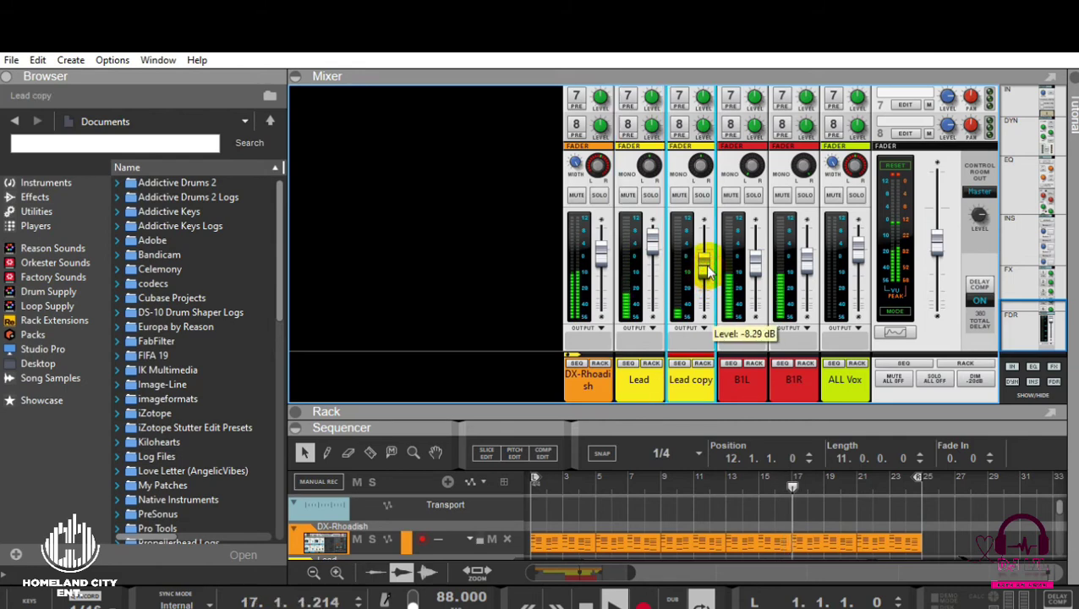
left_click(754, 169)
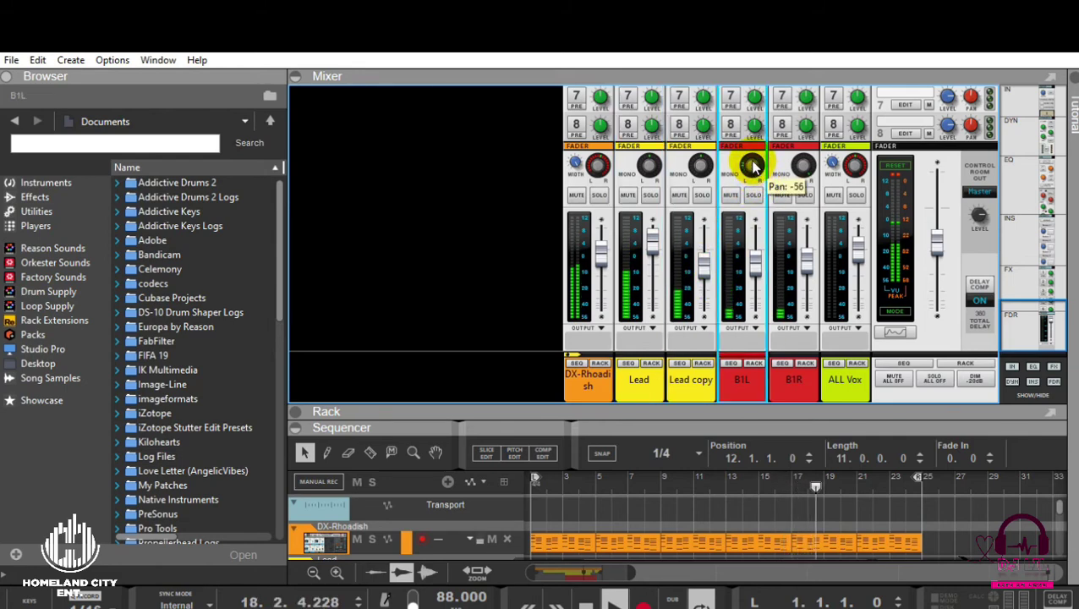
left_click(805, 169)
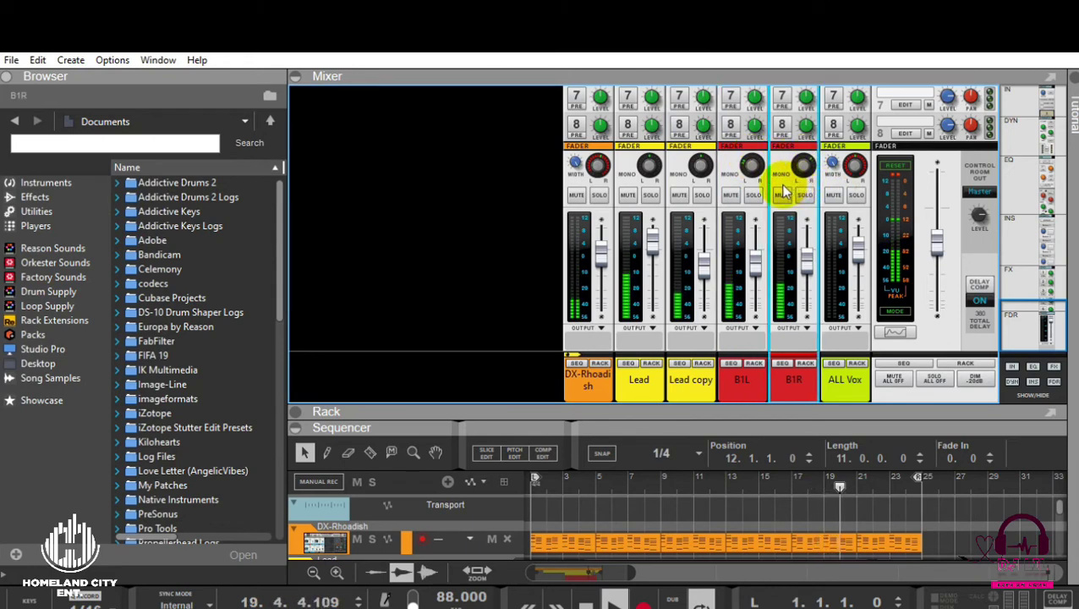
key("space")
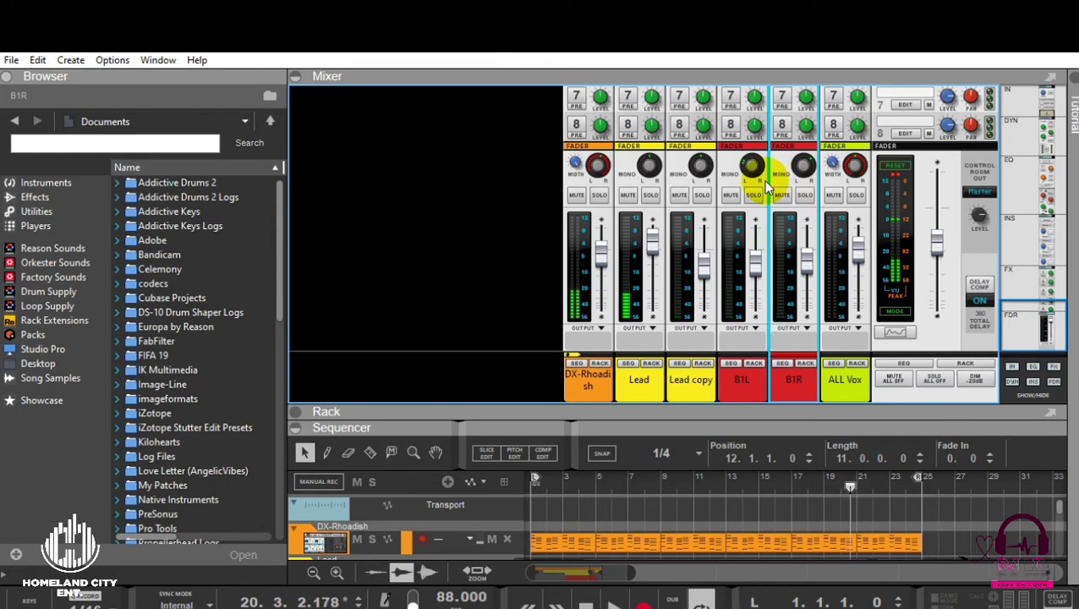